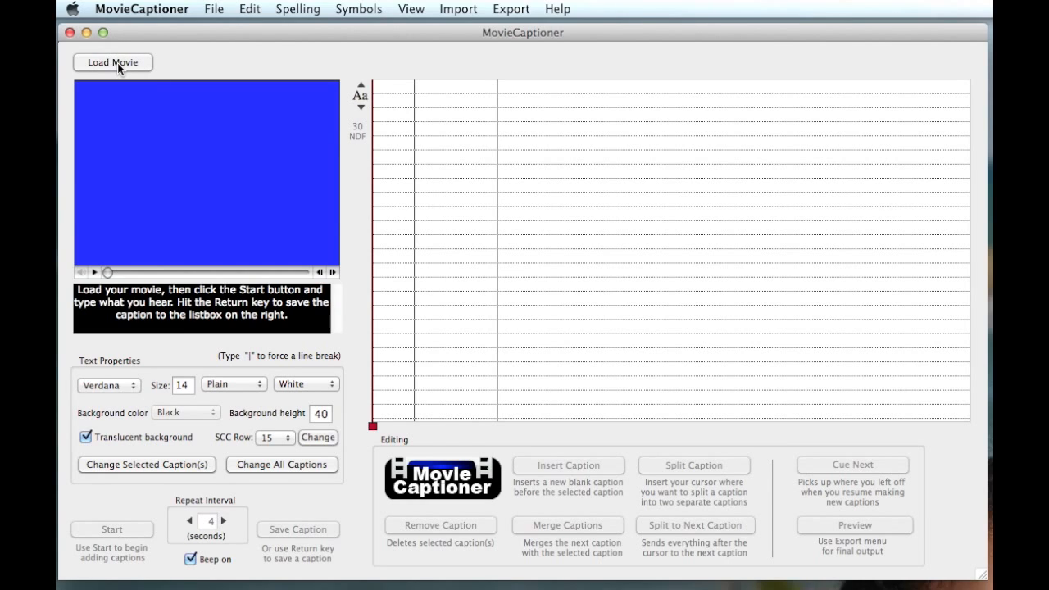
Step: Load the AccessU12 movie from the Desktop folder
left_click(117, 62)
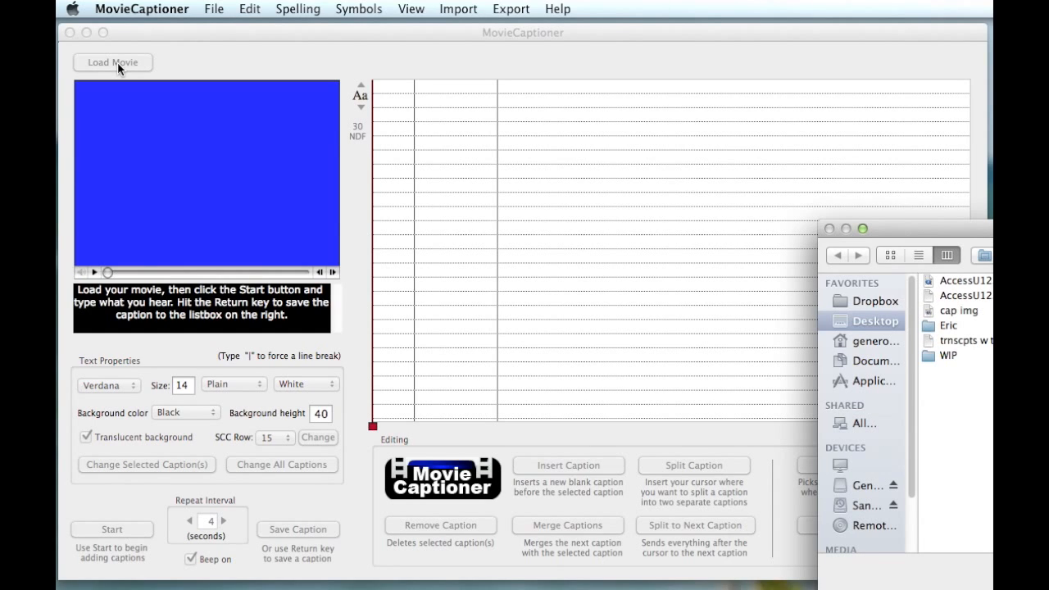
key("Down")
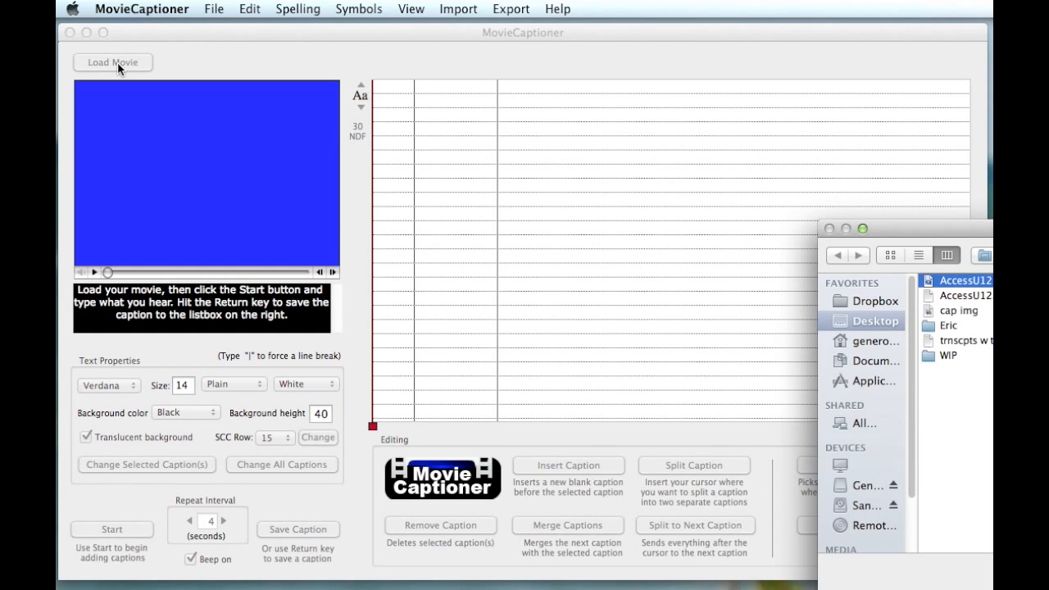
key("Return")
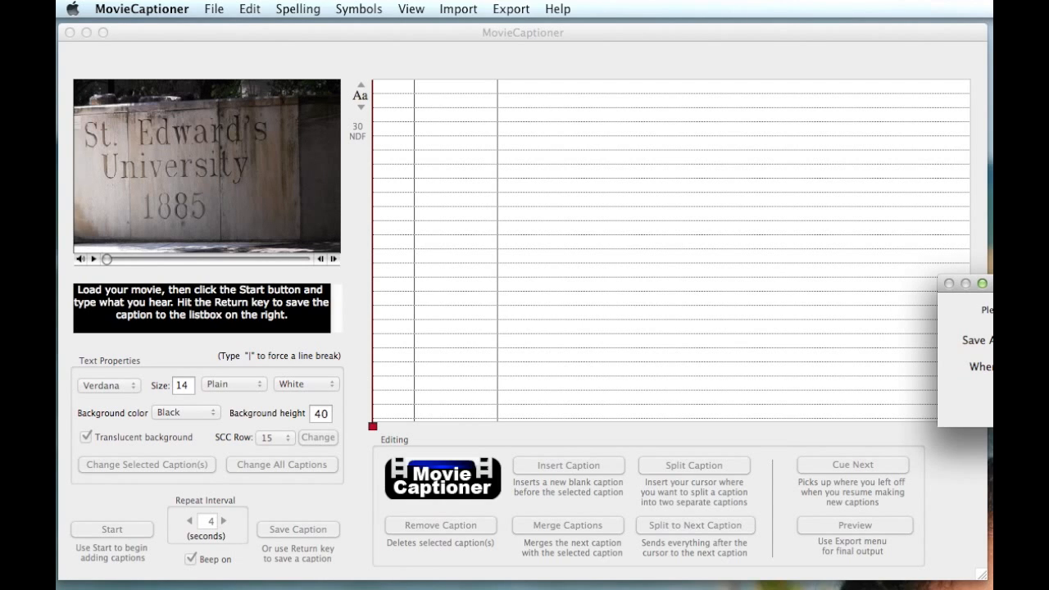
Step: Save the captioning project as "AccessU12-caption class" in the Documents folder
left_click_drag(987, 283, 826, 232)
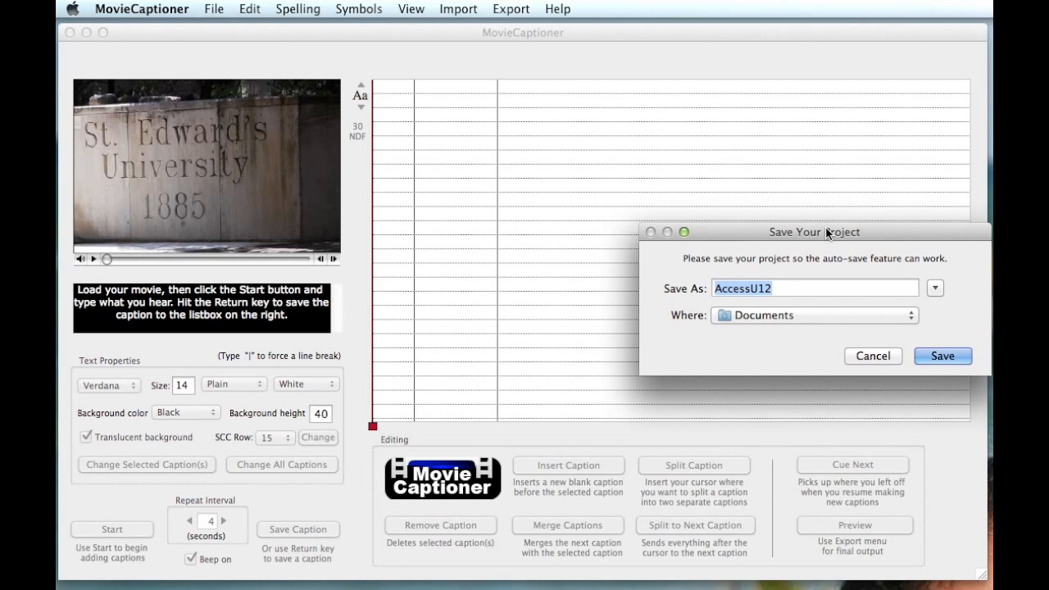
left_click(784, 281)
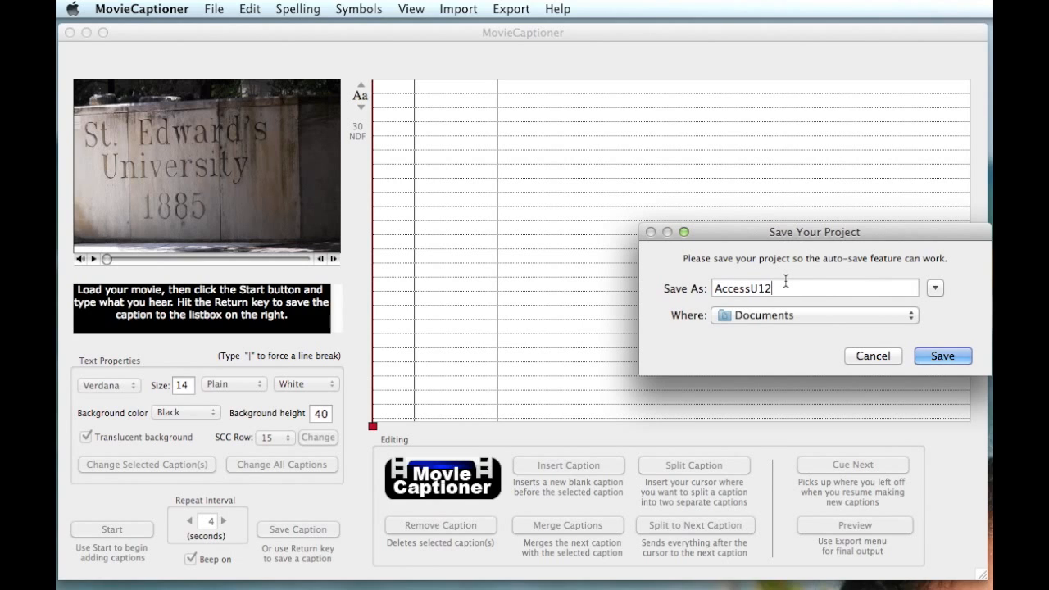
type("-caption class")
key("Return")
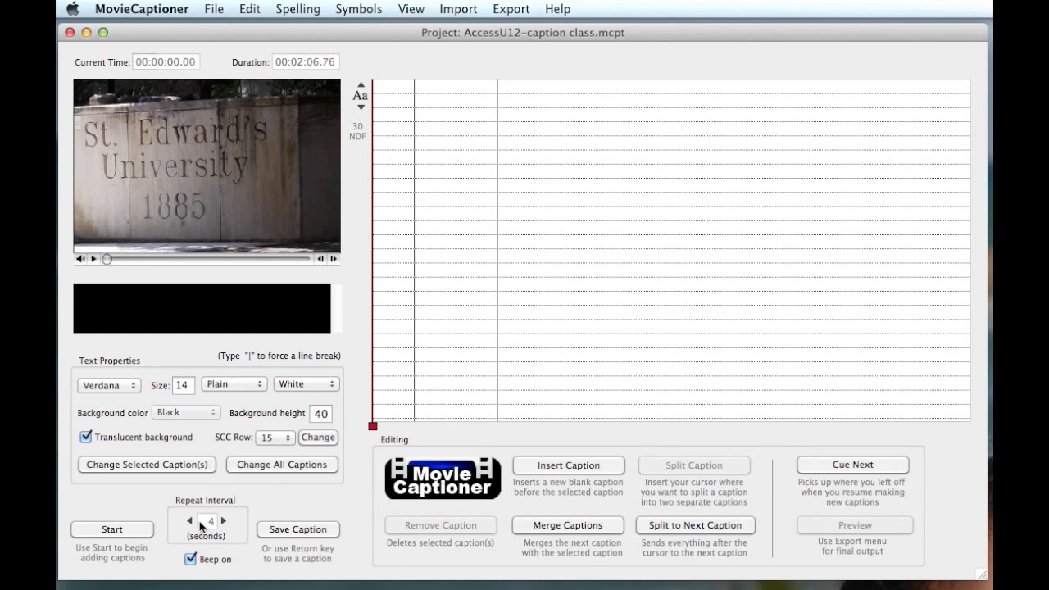
Step: Start captioning and save the first caption as "may is a special time in austin, texas. The weather is cool"
left_click(145, 530)
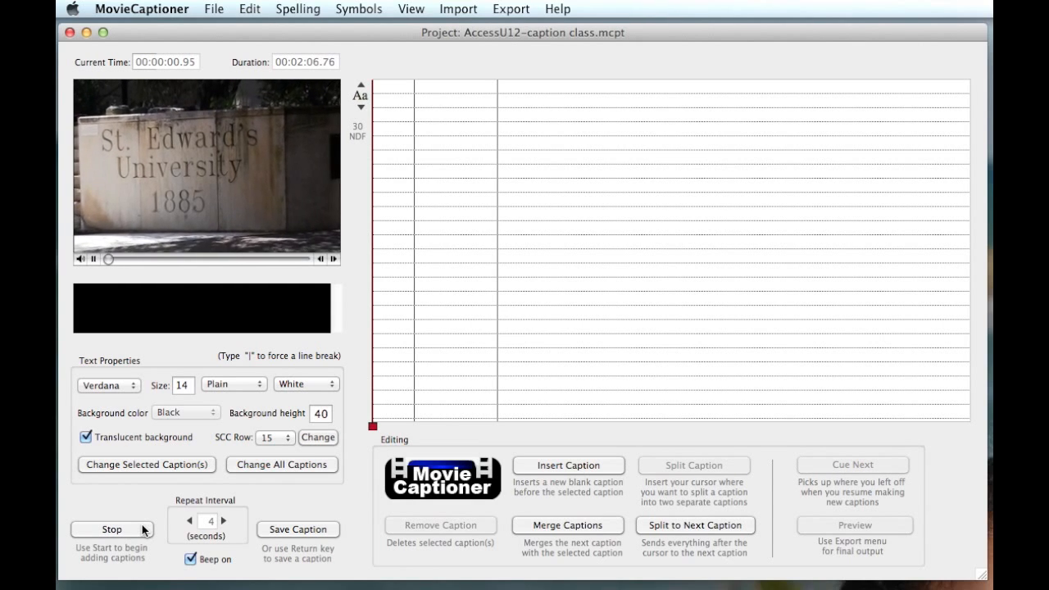
type("m")
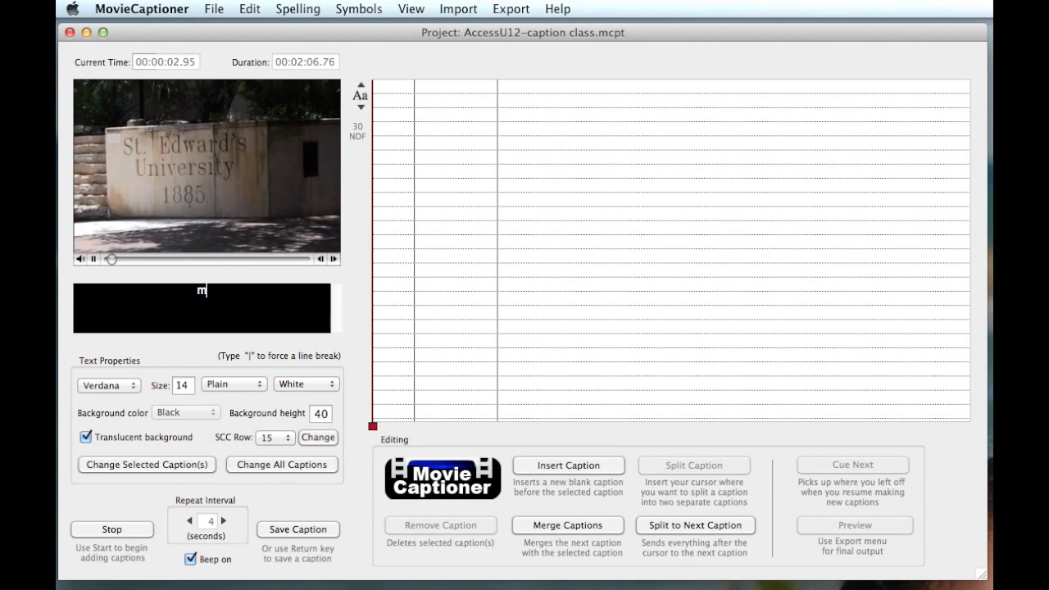
type("ay is a special time")
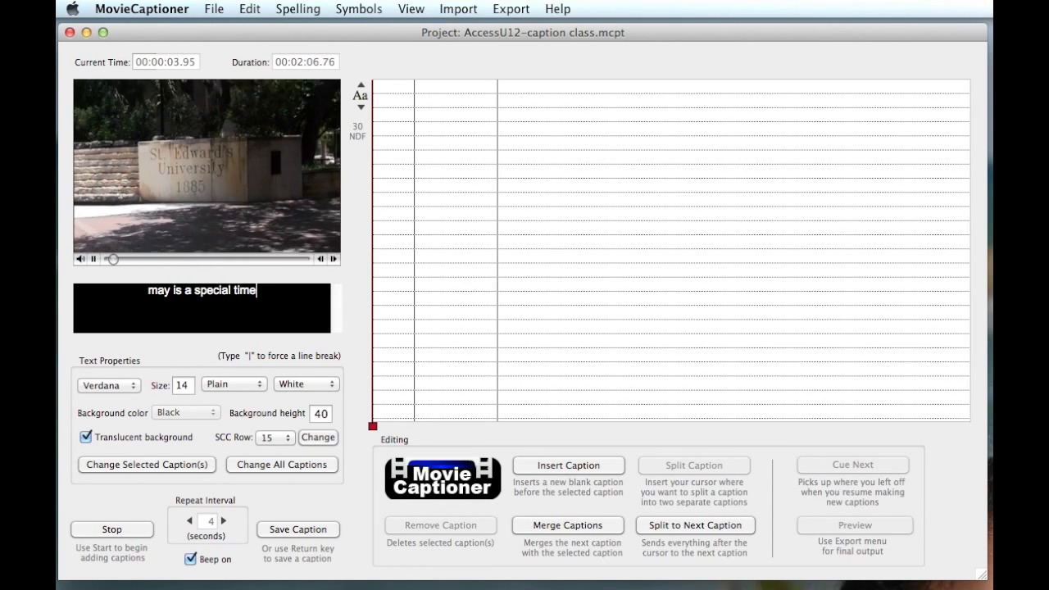
type(" in austin, tex")
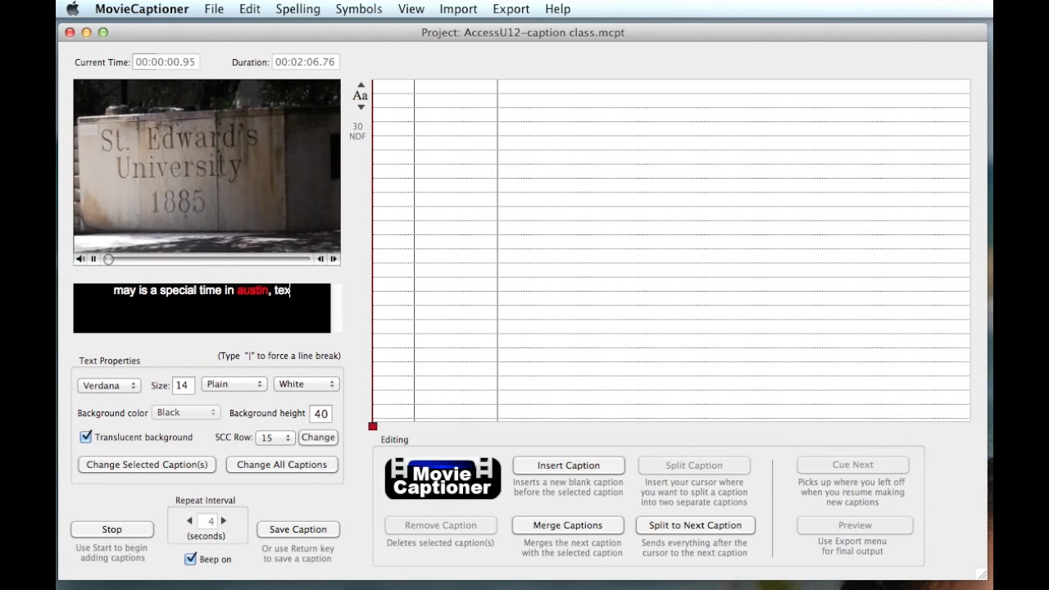
type("as. ")
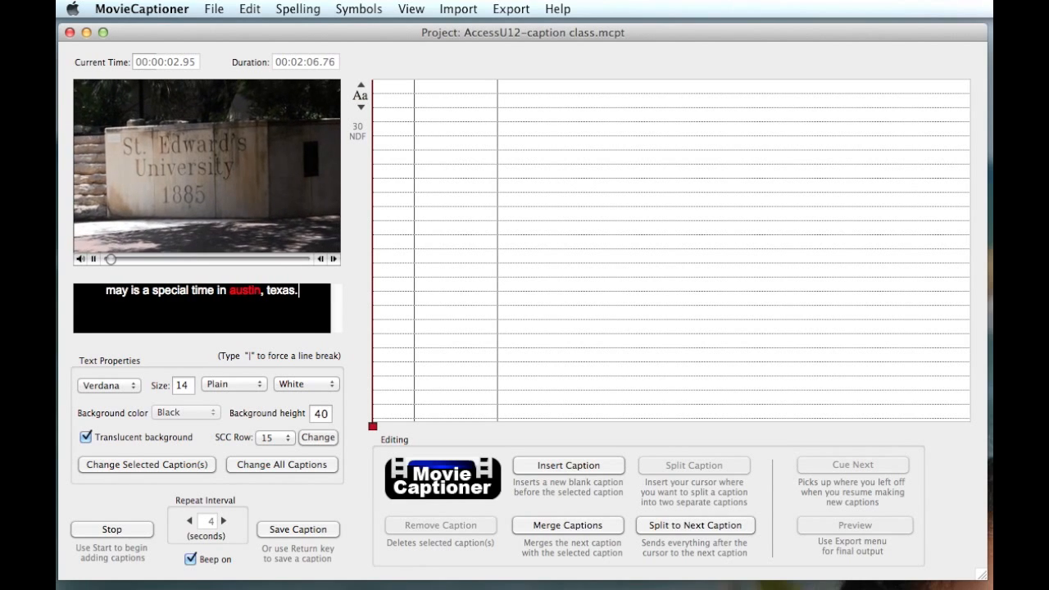
type(" Th")
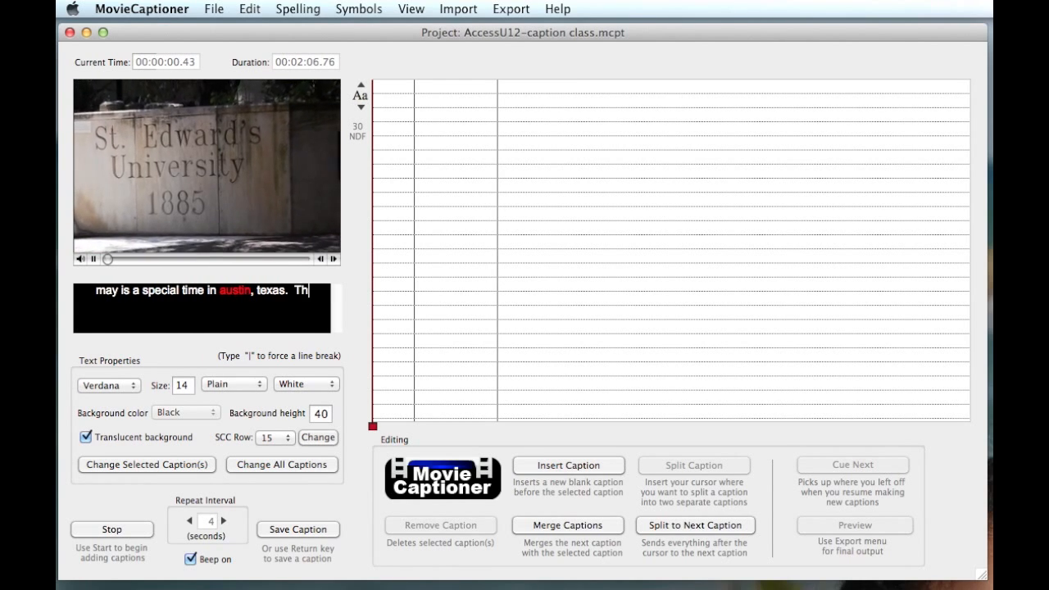
type("e wea")
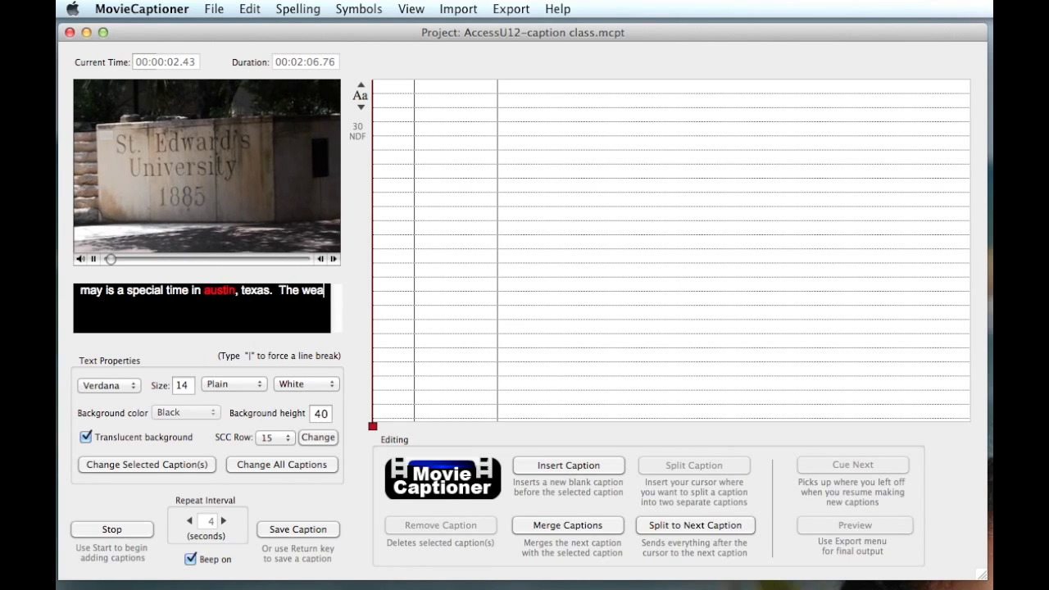
type("ther ")
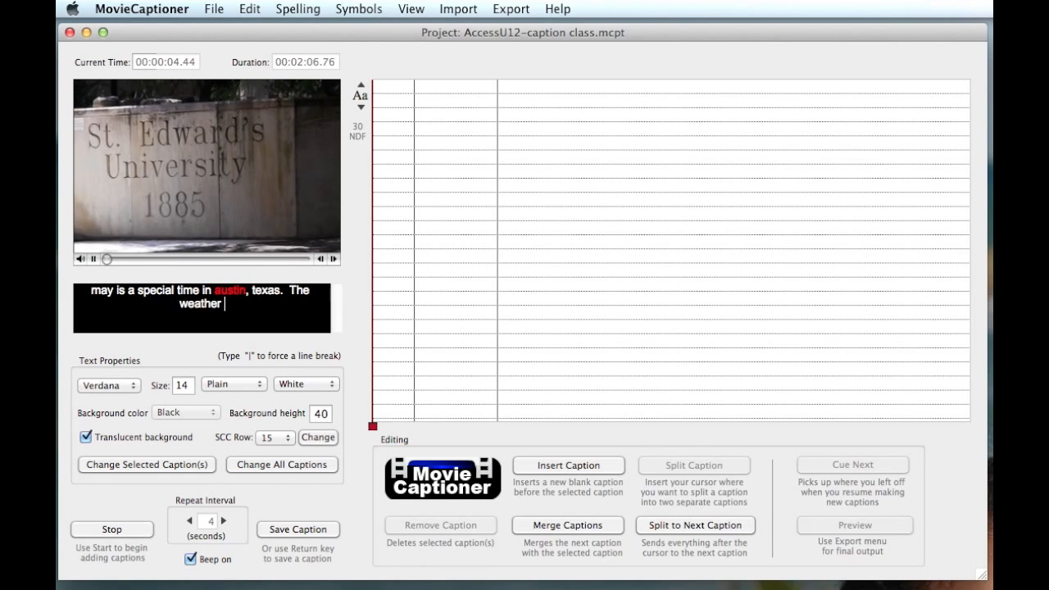
type("is cool")
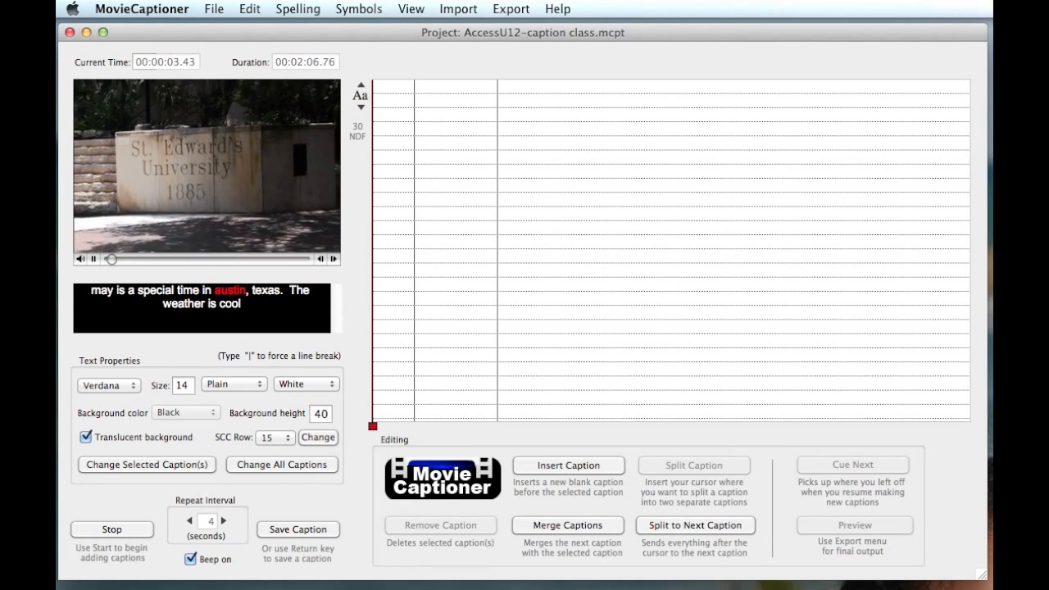
key("Return")
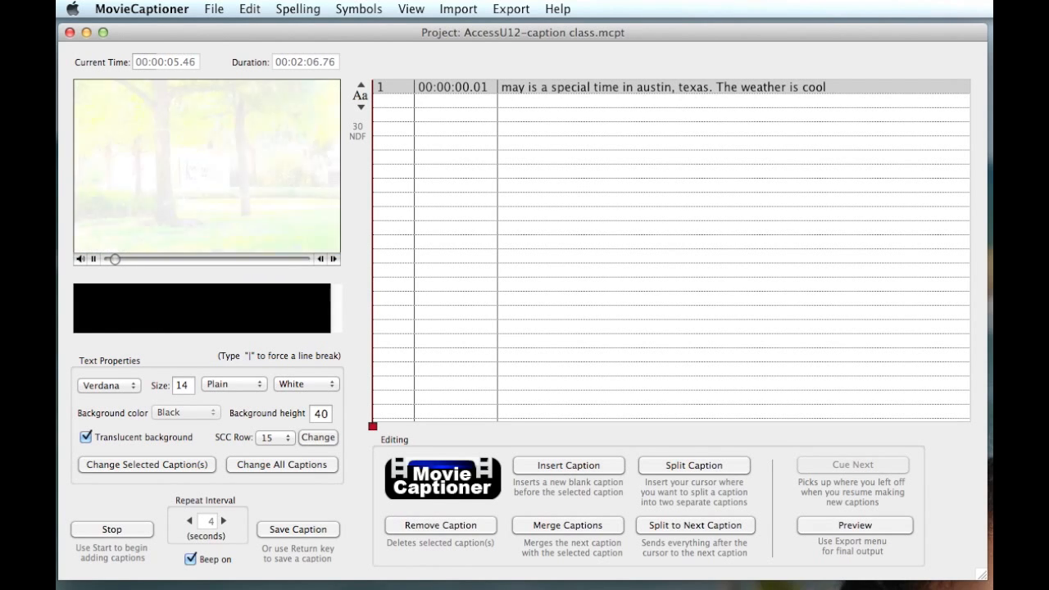
Step: Enter the second caption as "students take a break and St. Edwards Niversity turns its lovely"
type("stude")
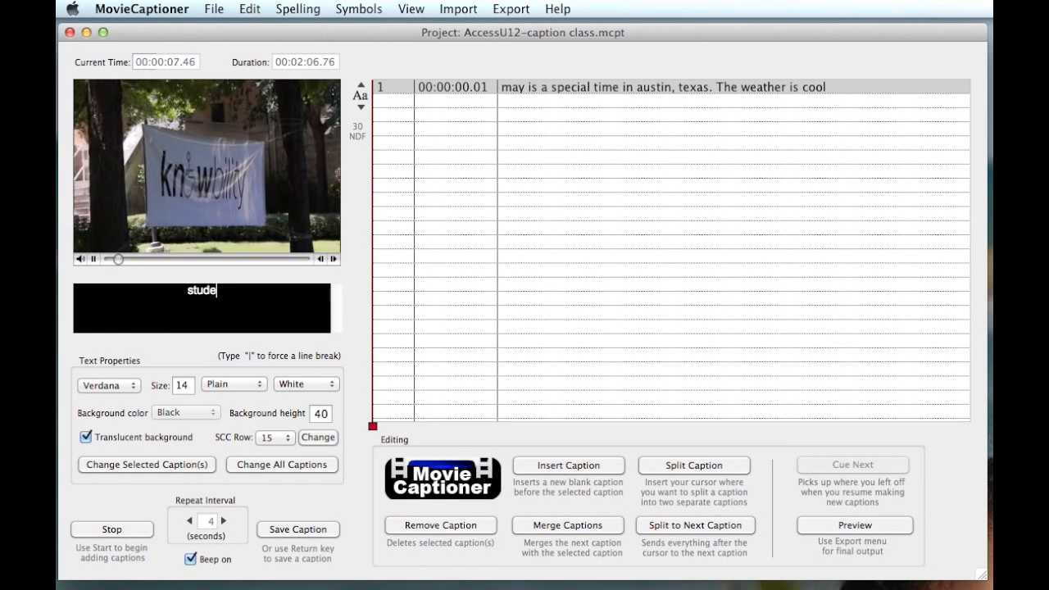
type("nts ")
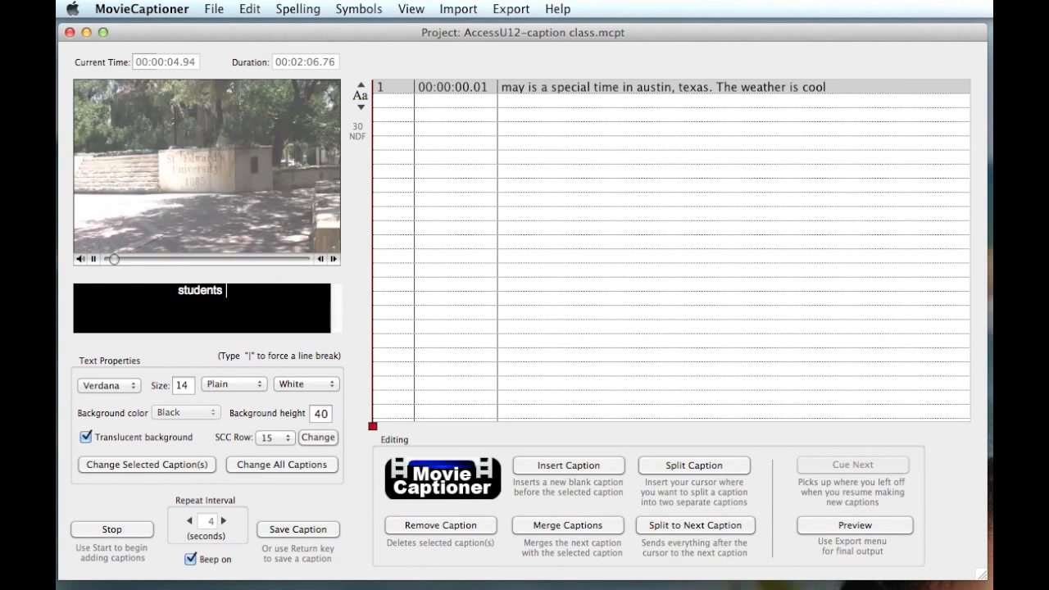
type("take ")
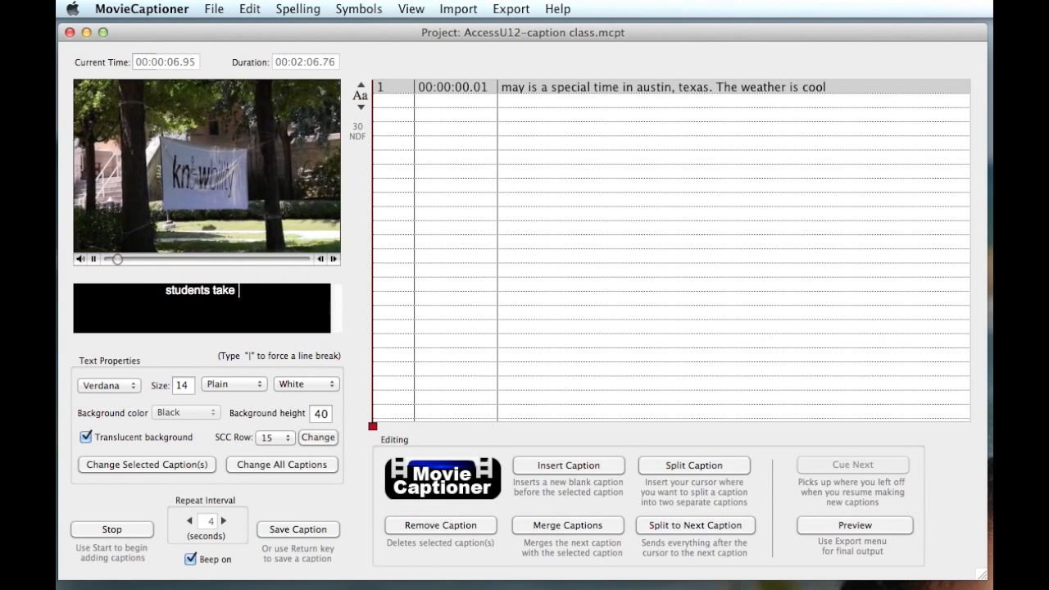
type("a bre")
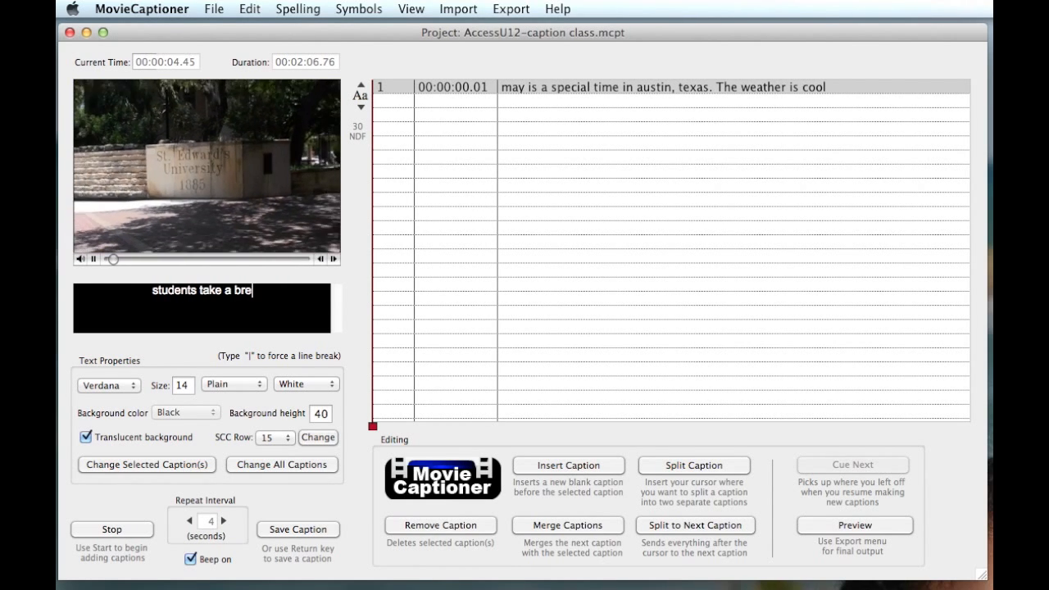
type("ak a")
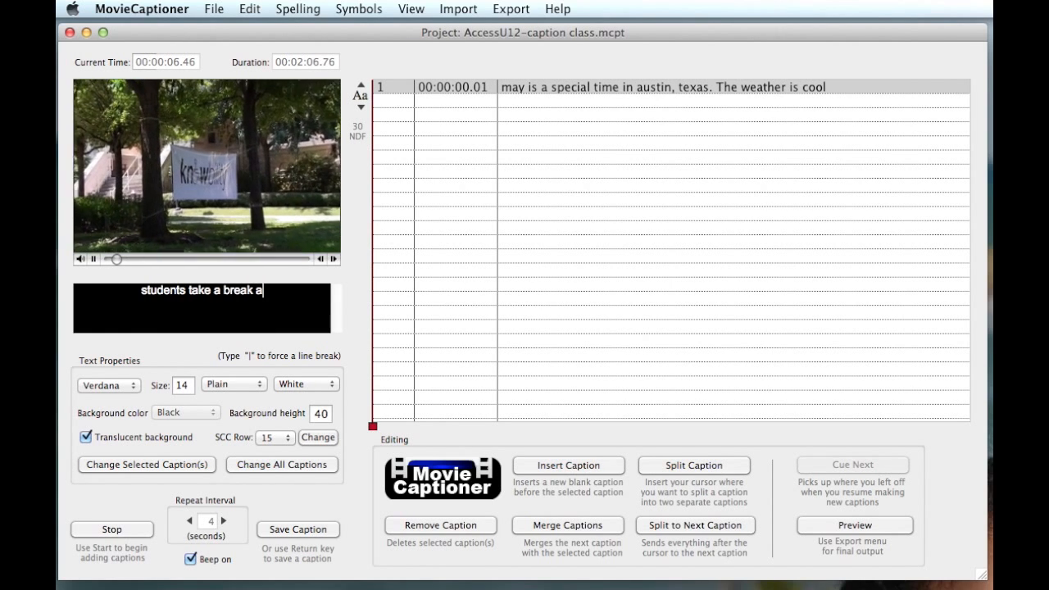
type("nd St")
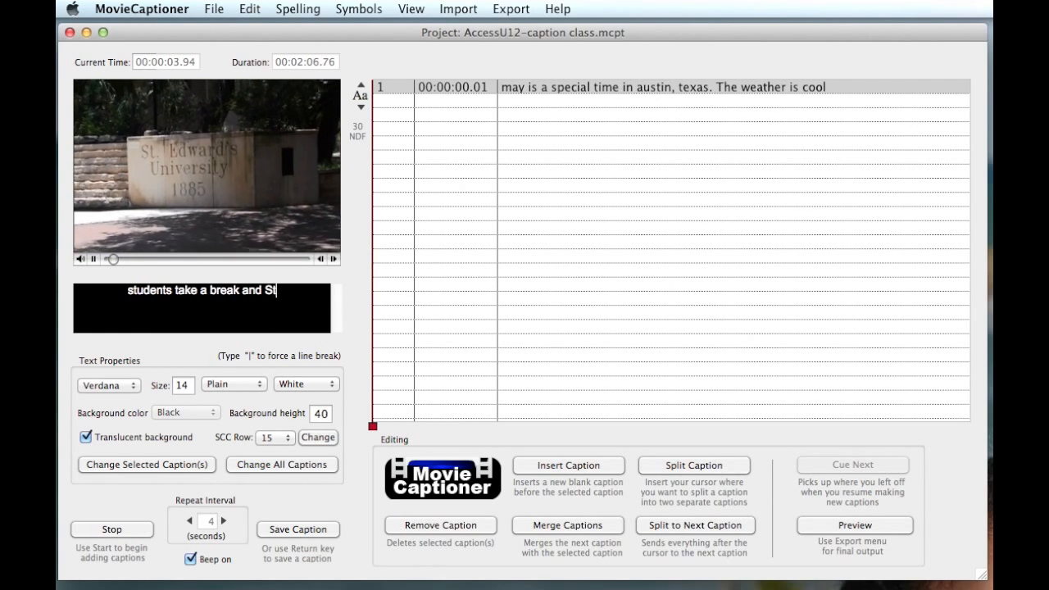
type(". R")
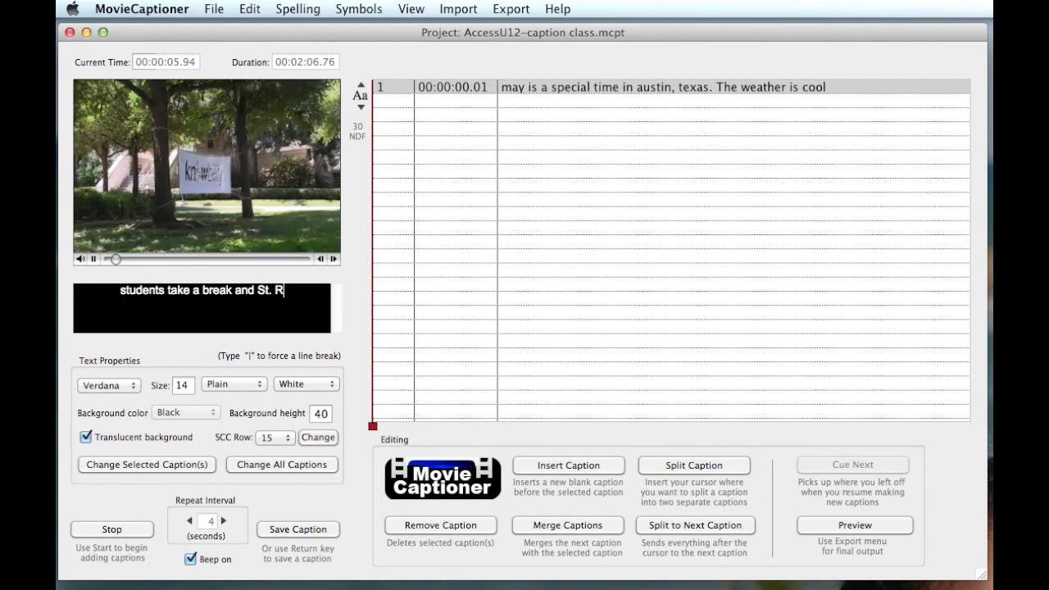
key("BackSpace")
type("Edw")
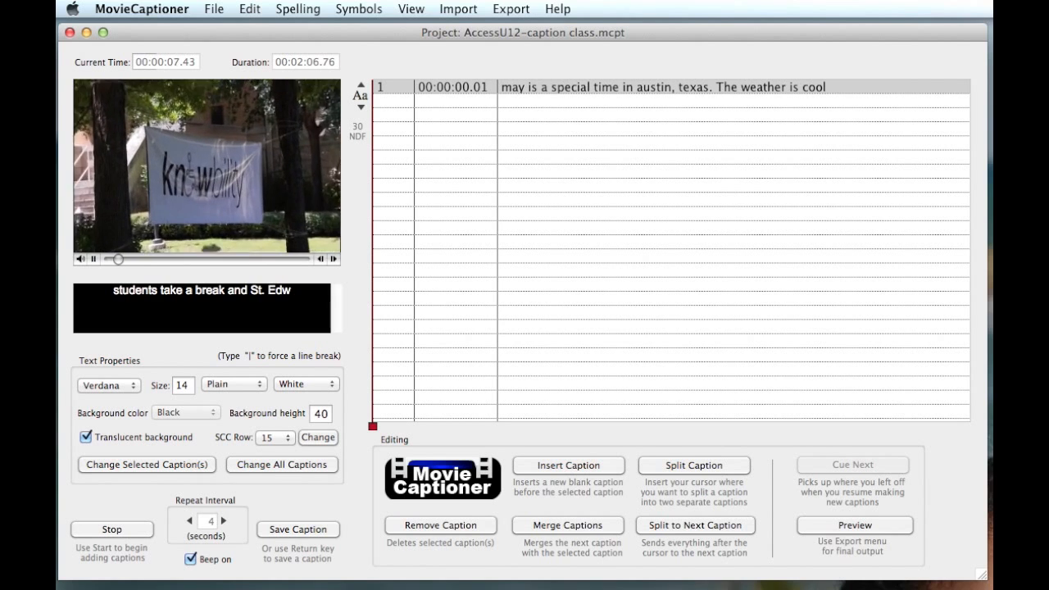
type("ards")
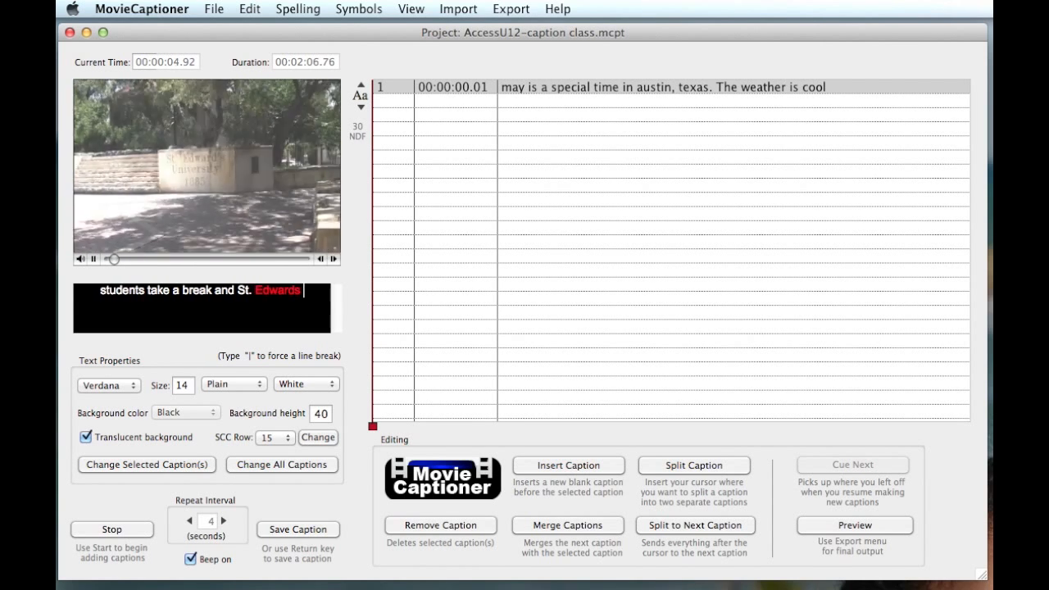
type(" Ni")
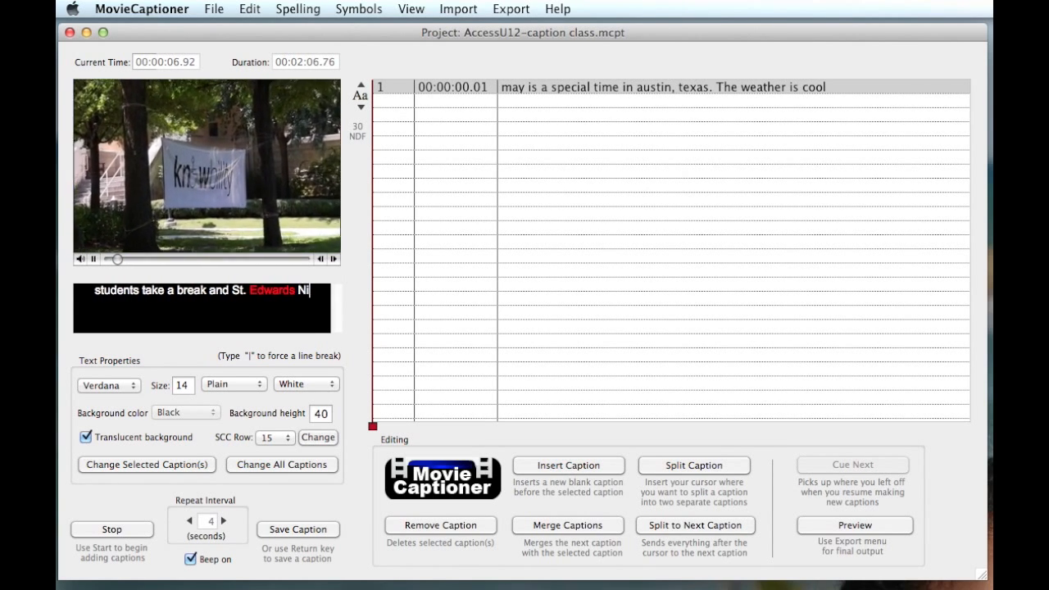
type("vers")
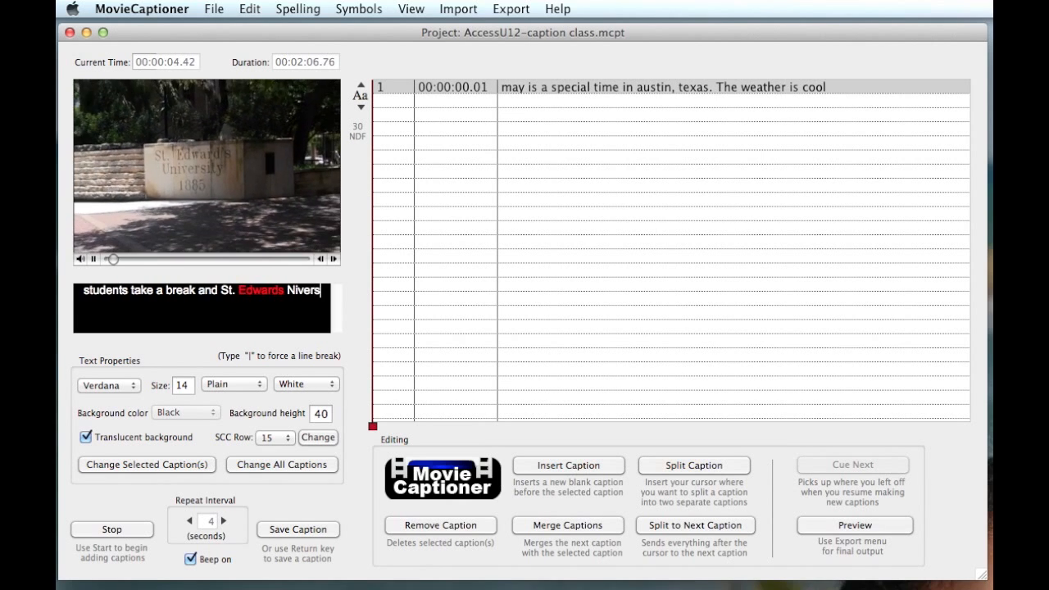
type("ity")
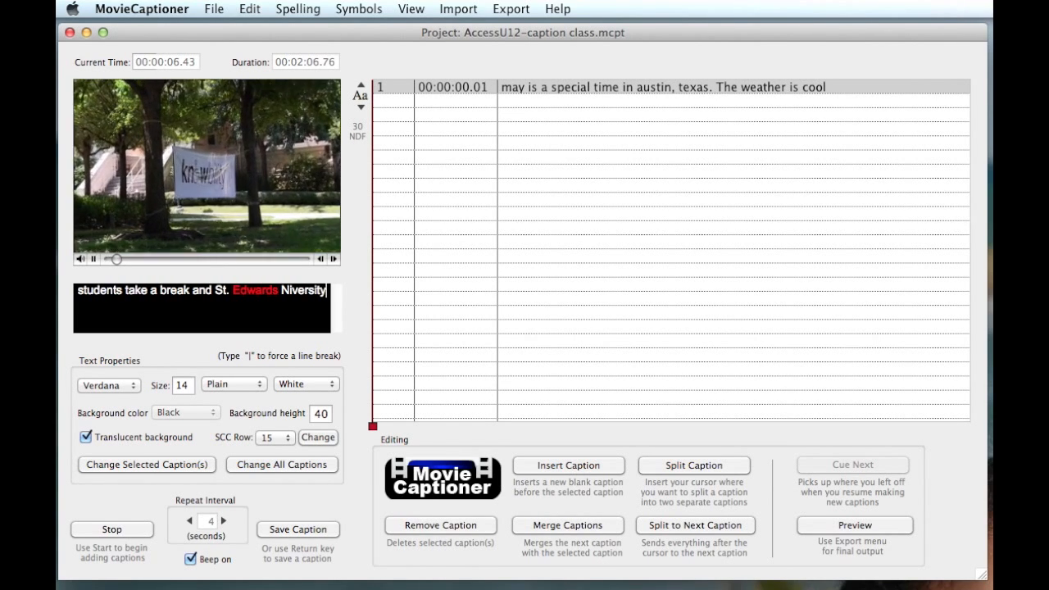
type(" ti")
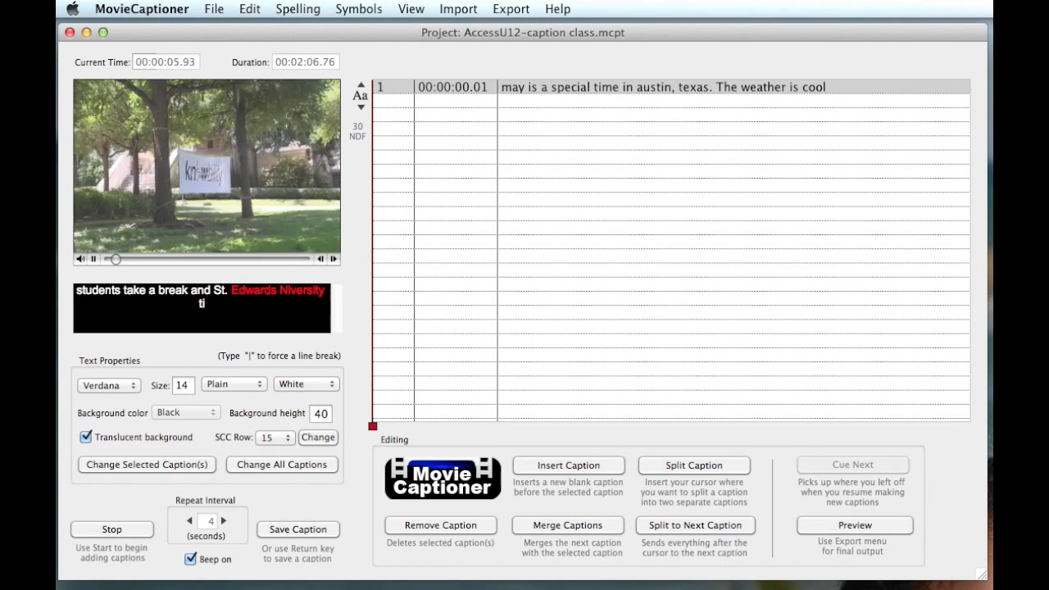
key("BackSpace")
type("urns its lovel")
type("y")
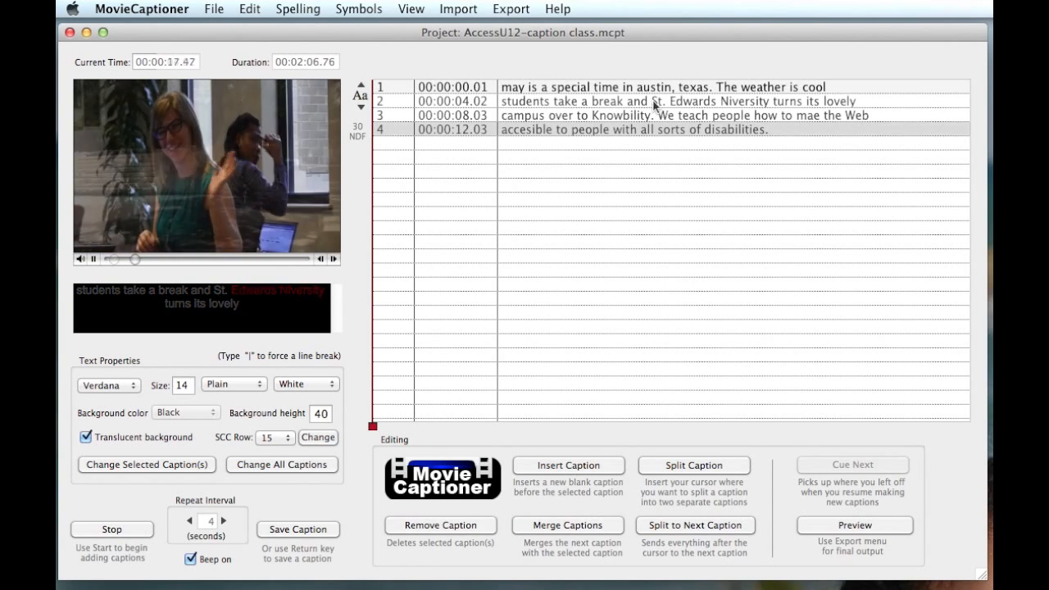
Step: Correct "Niversity" to "University" in the second caption
double_click(727, 101)
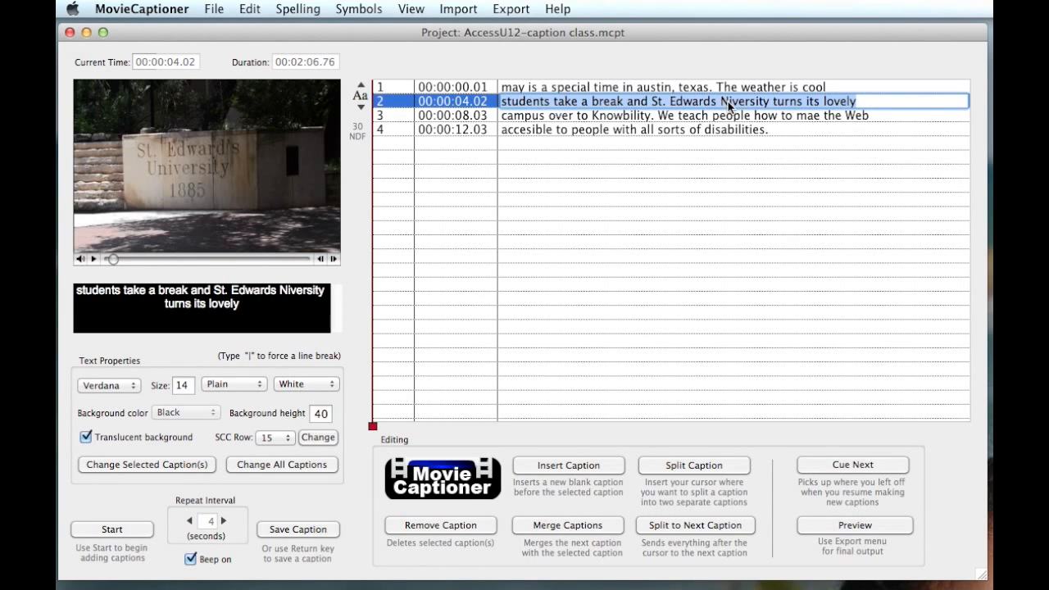
left_click(727, 101)
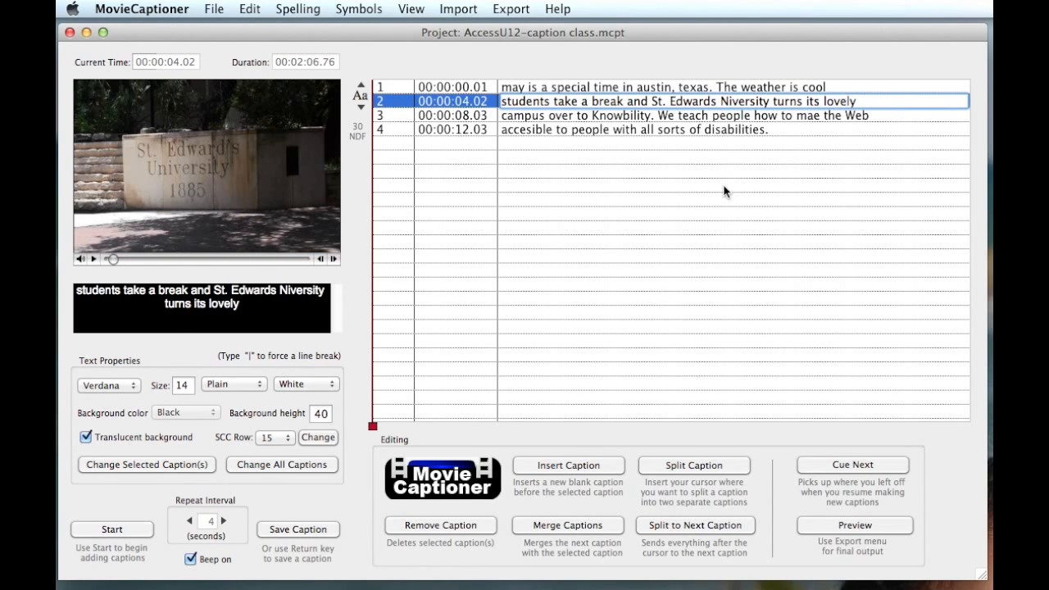
key("BackSpace")
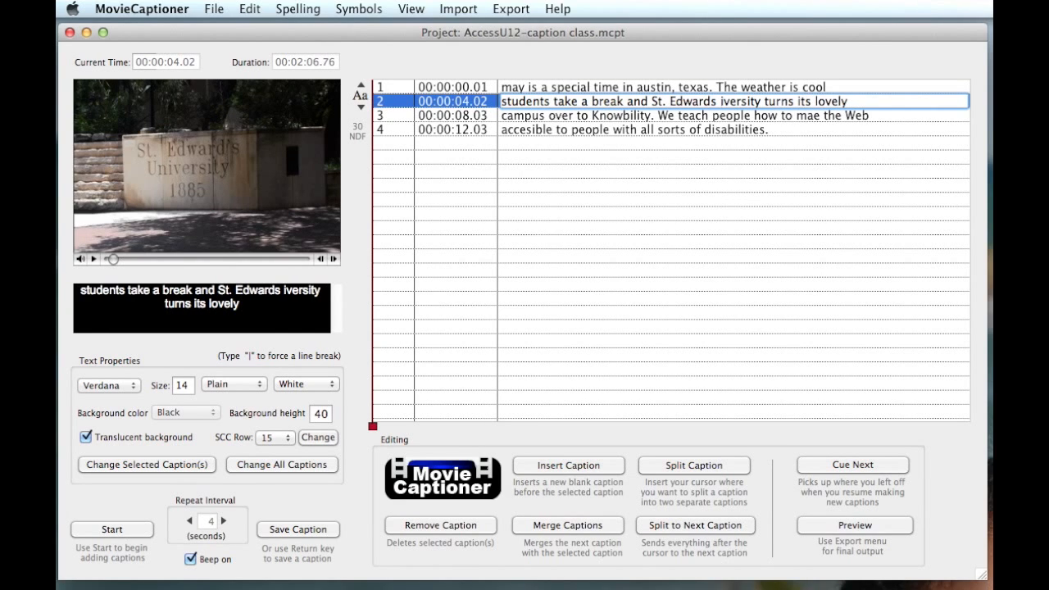
type("Ub")
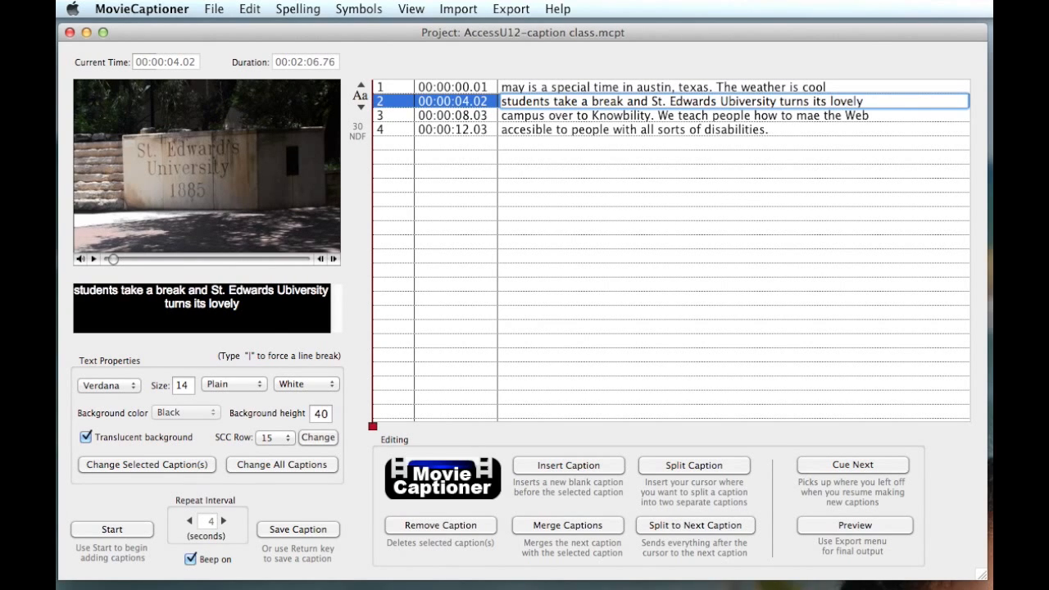
key("BackSpace")
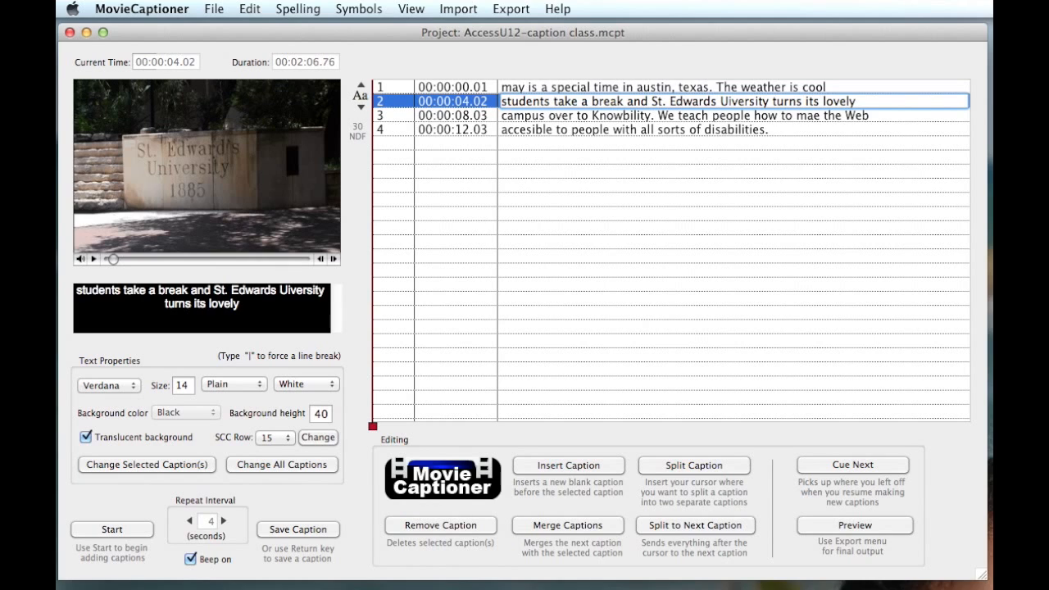
type("n")
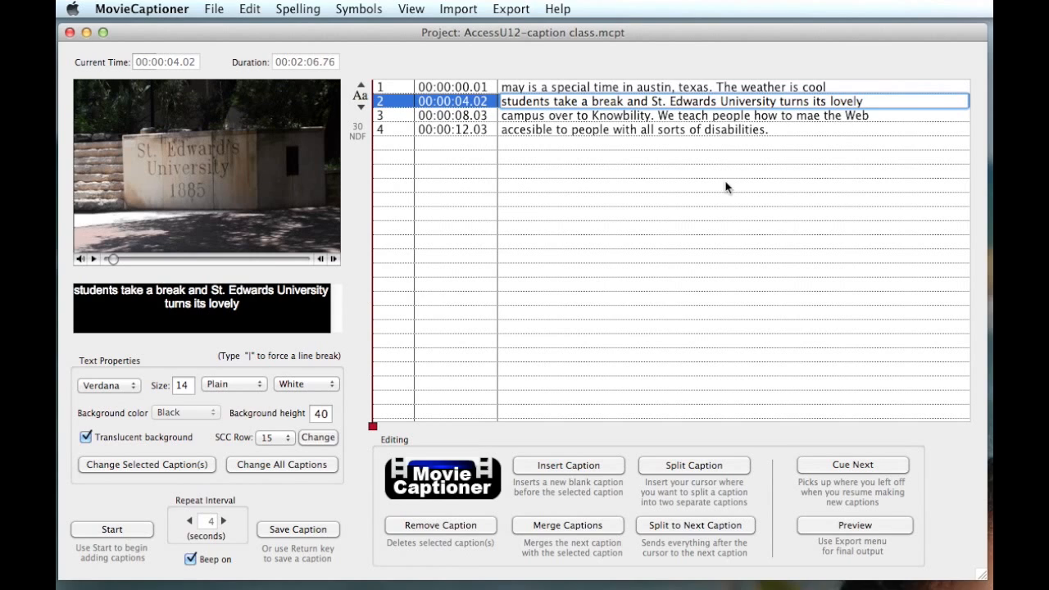
Step: Correct "mae" to "make" in the third caption and "accesible" to "accessible" in the fourth
left_click(812, 116)
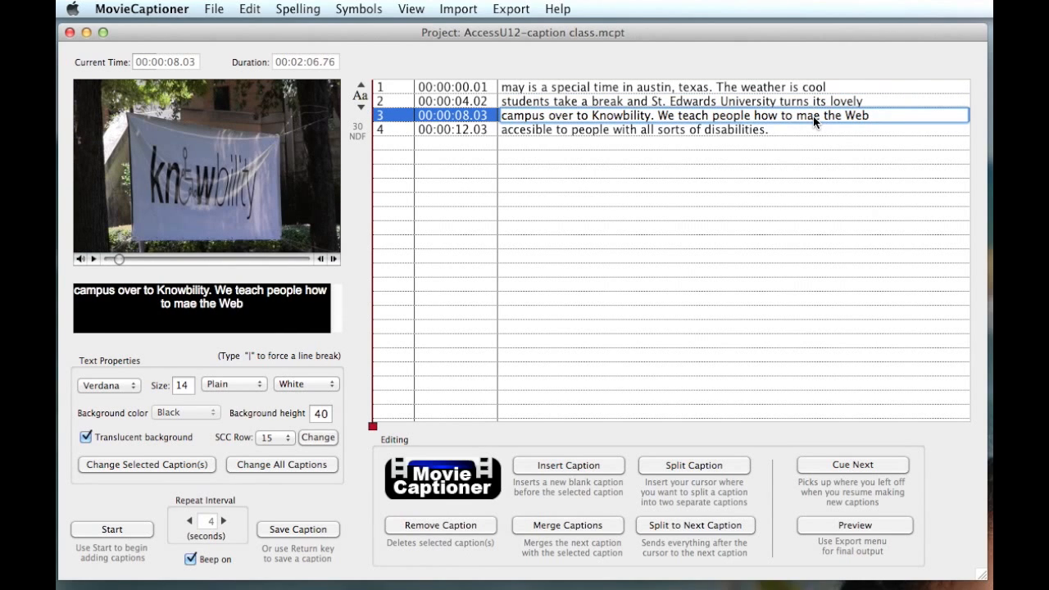
type("k")
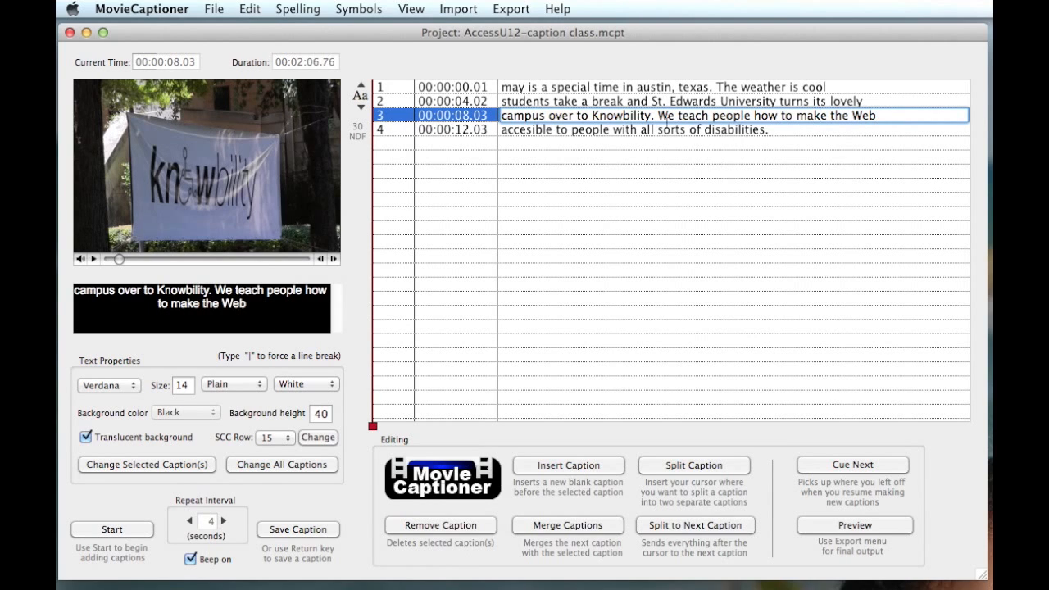
left_click(524, 133)
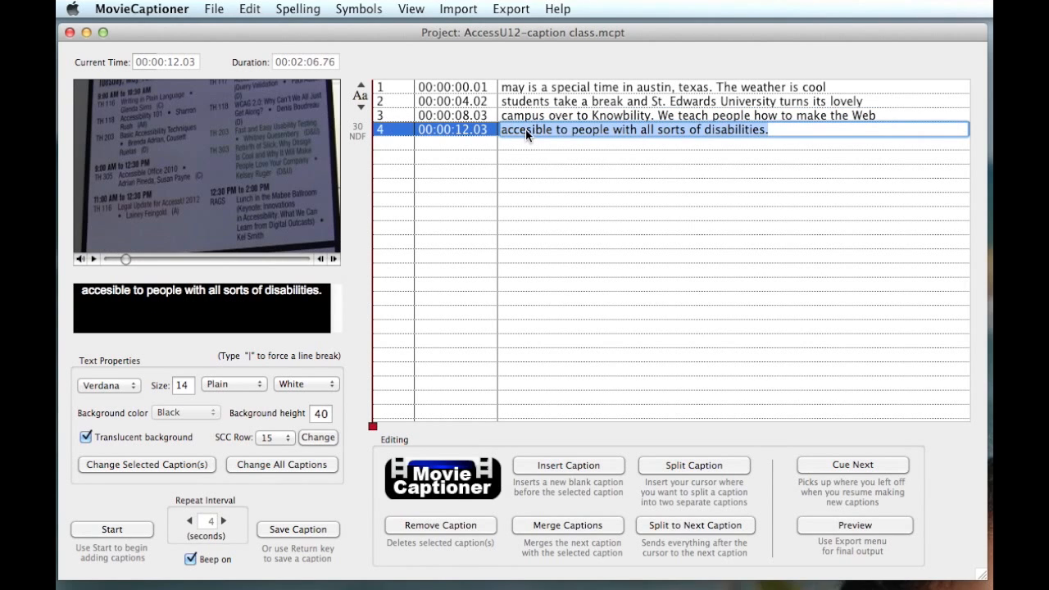
left_click(525, 129)
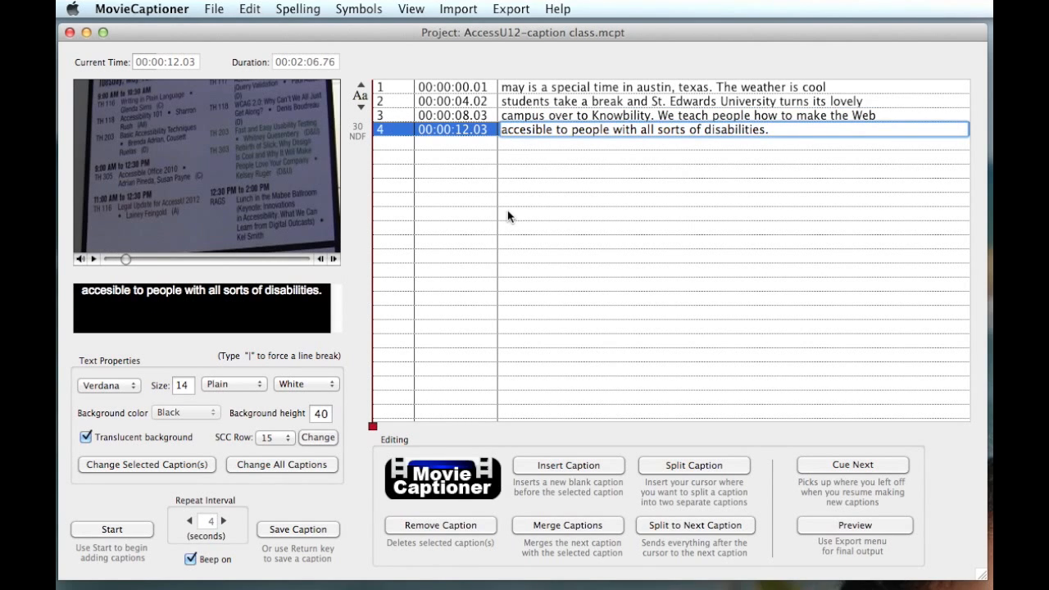
type("s")
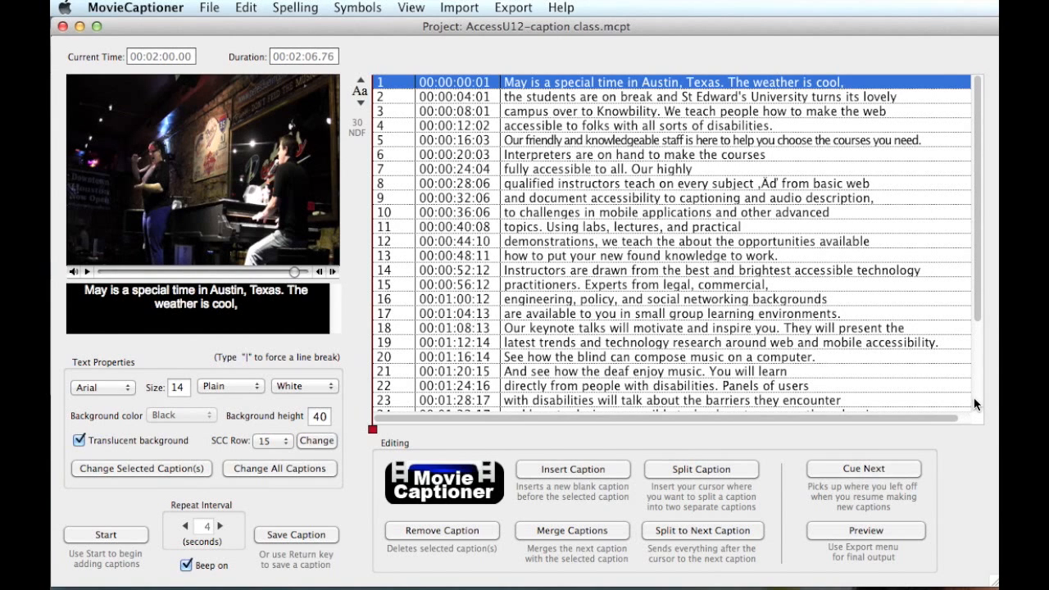
Step: Review the complete caption list from start to end and preview the captioned movie
scroll(975, 403, "down", 3)
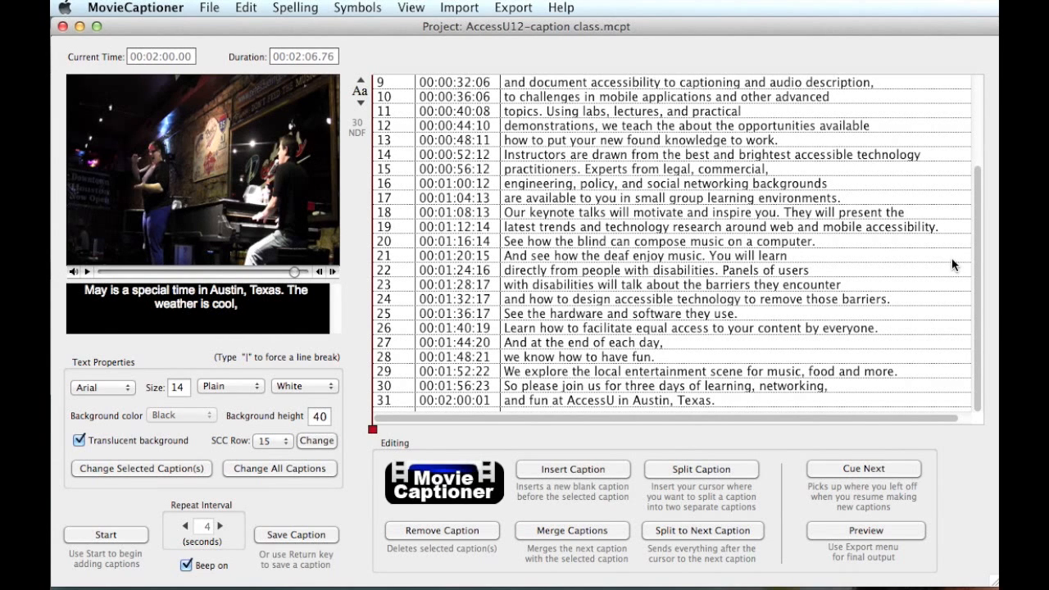
left_click(978, 82)
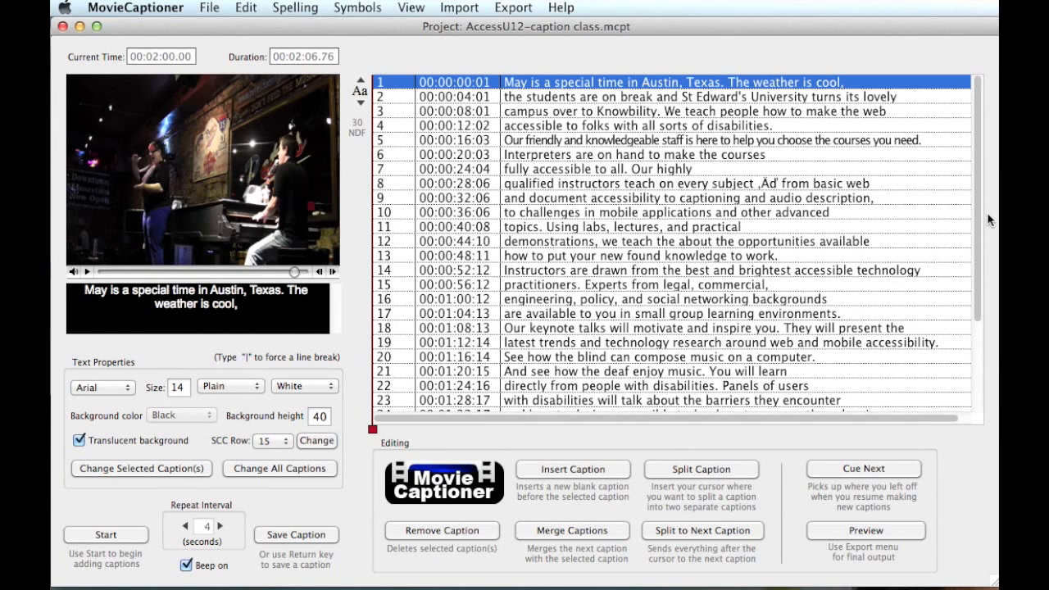
left_click(893, 528)
Step: Set the caption text style to Bold and apply it to all captions
left_click(243, 386)
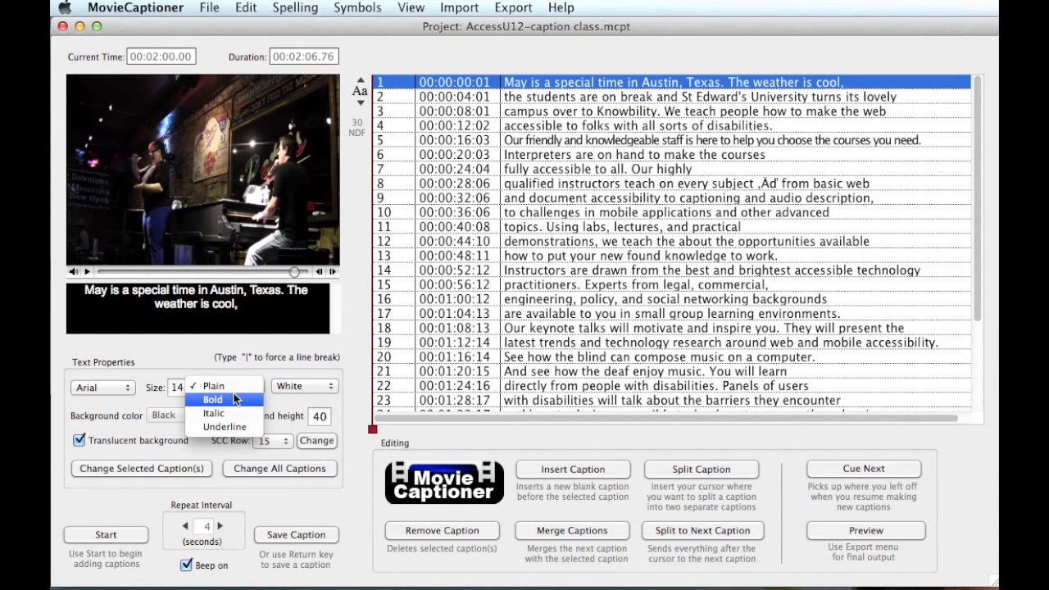
left_click(234, 400)
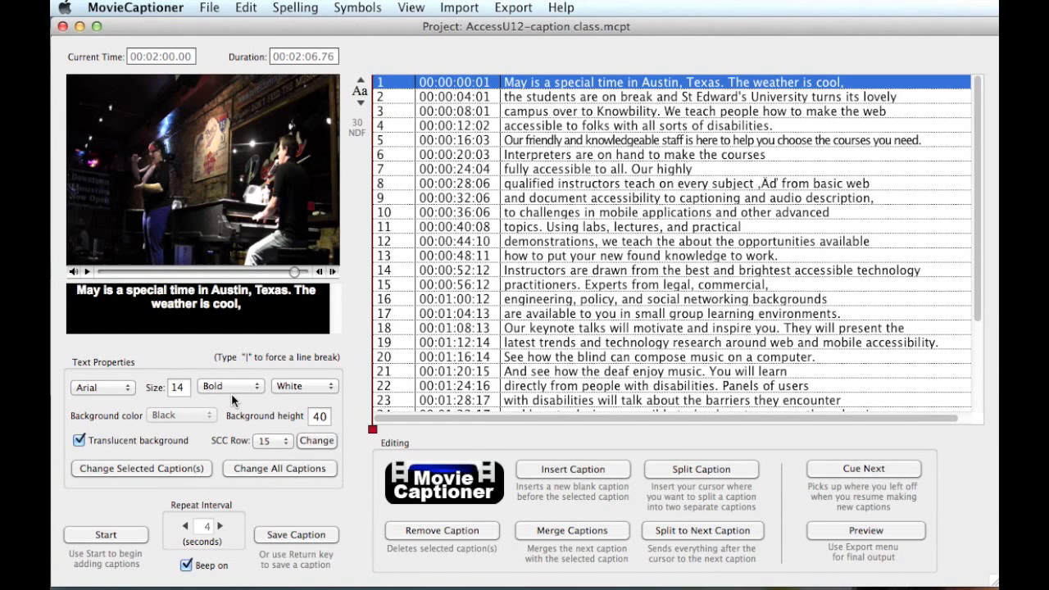
left_click(248, 473)
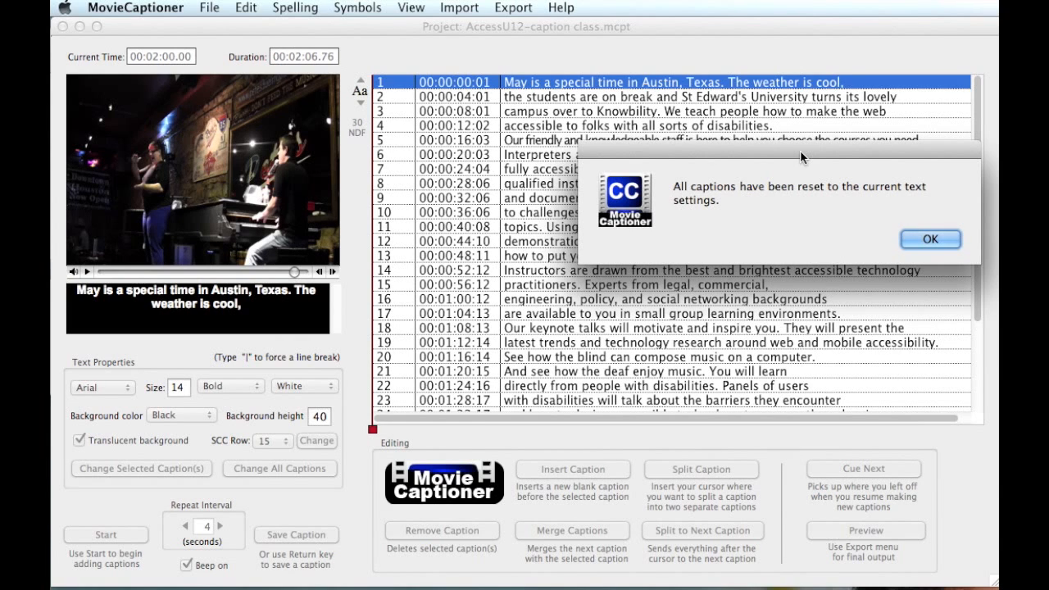
key("Return")
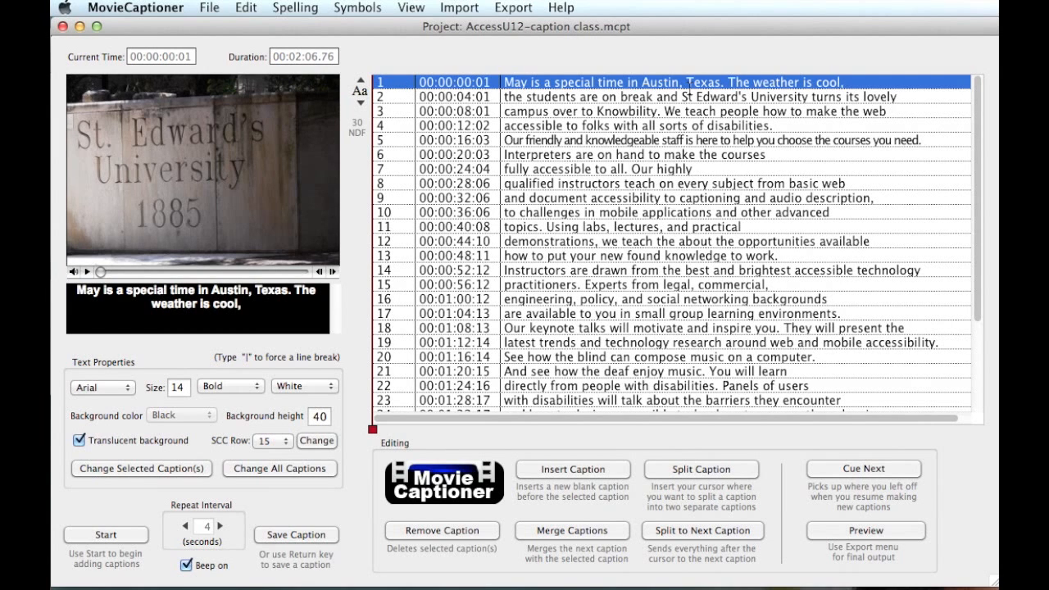
Step: Split the first caption into two before "The weather is cool"
double_click(729, 83)
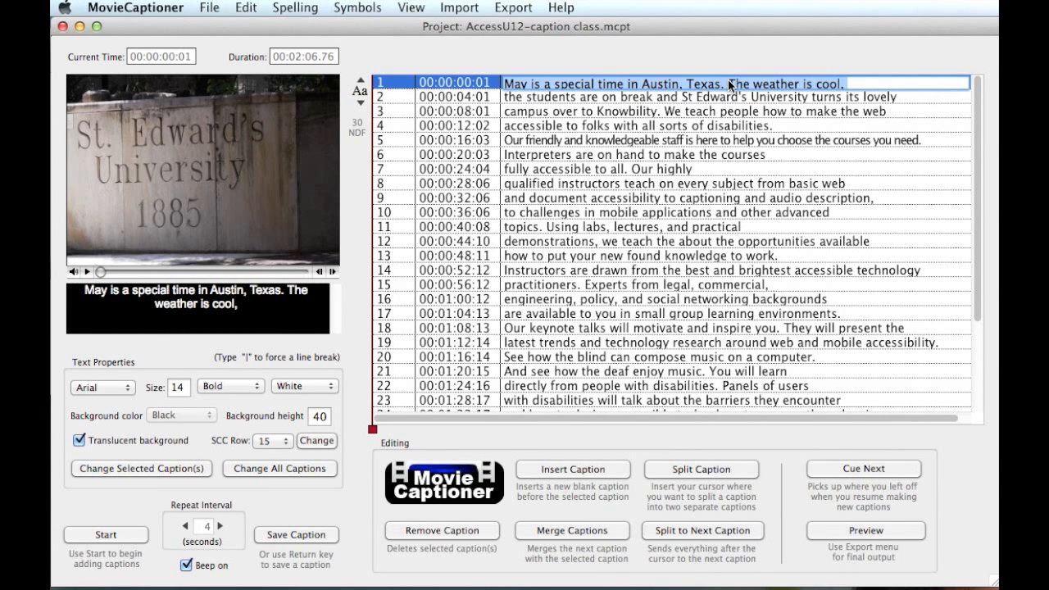
left_click(728, 84)
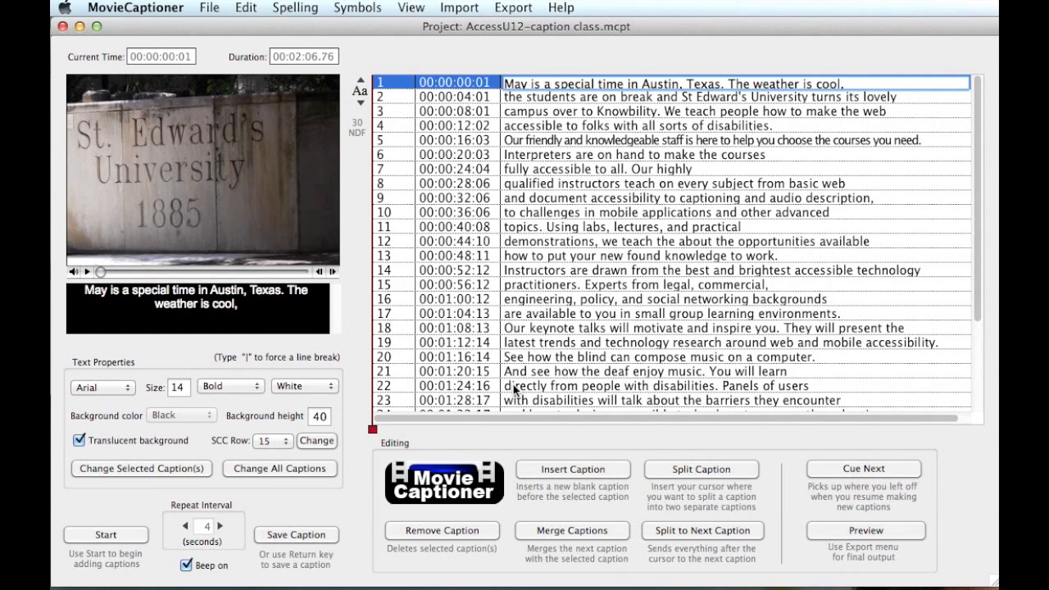
left_click(656, 467)
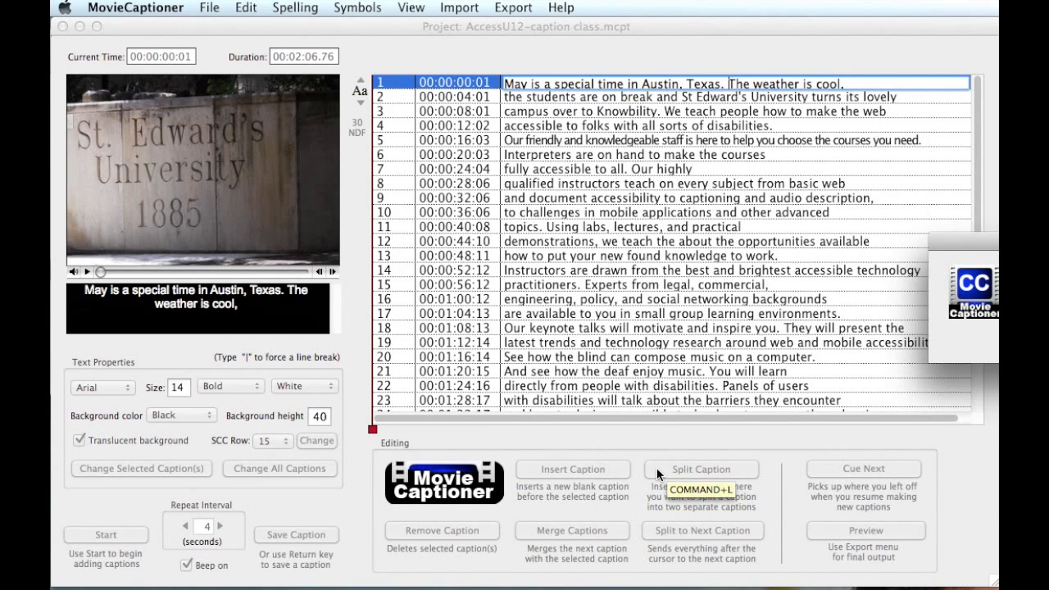
key("Return")
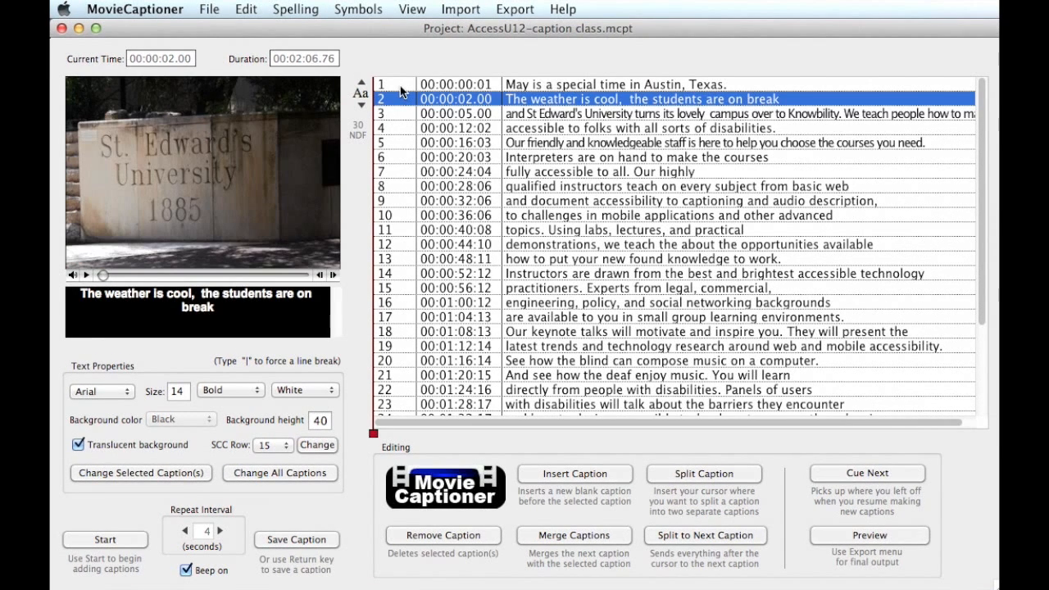
Step: Force a line break with "|" before "the students are on break" in the second caption
left_click(399, 86)
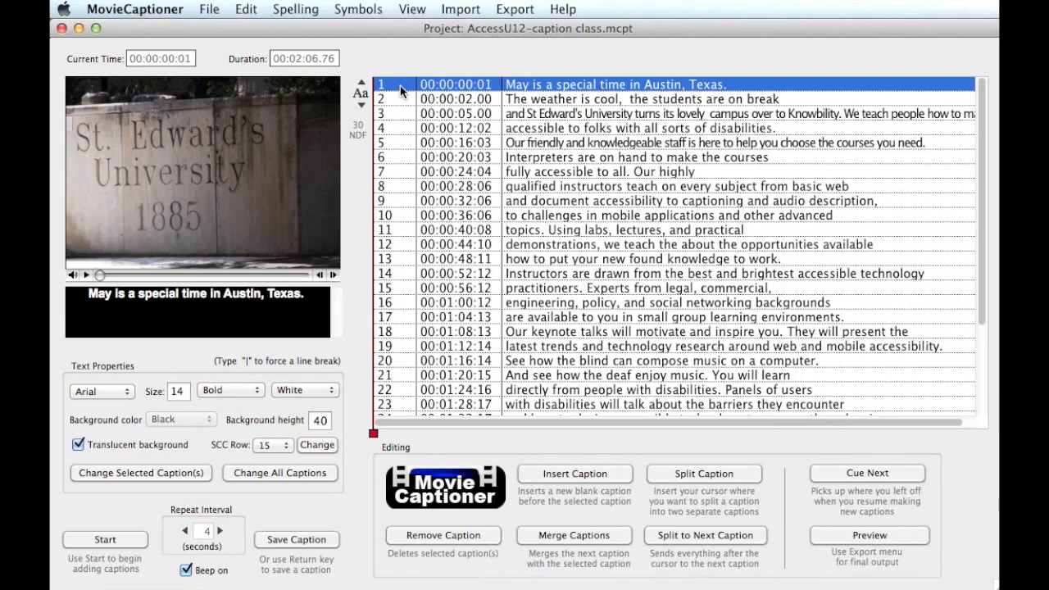
left_click(385, 101)
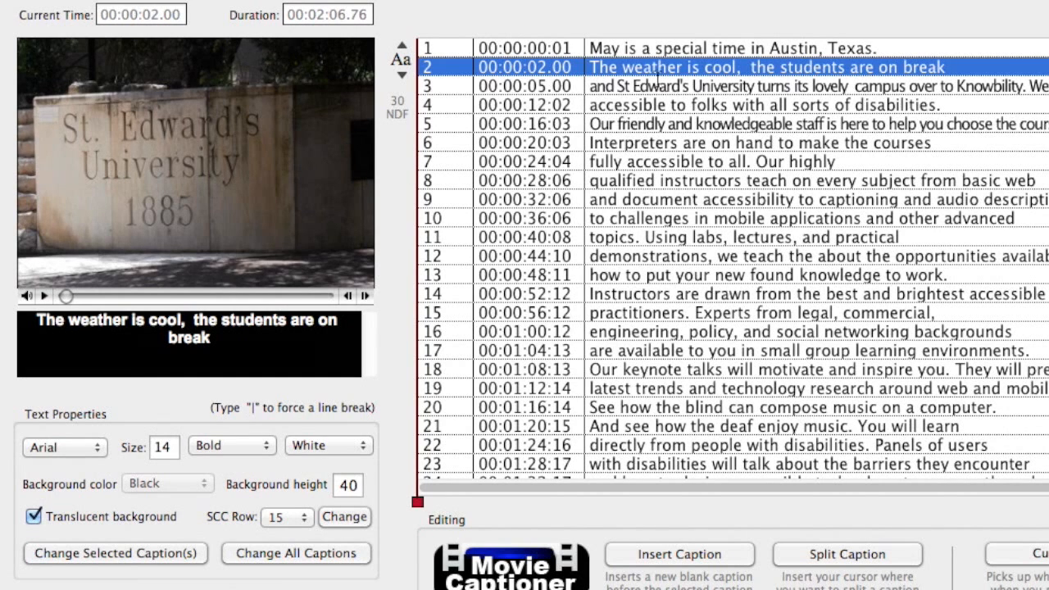
left_click(745, 67)
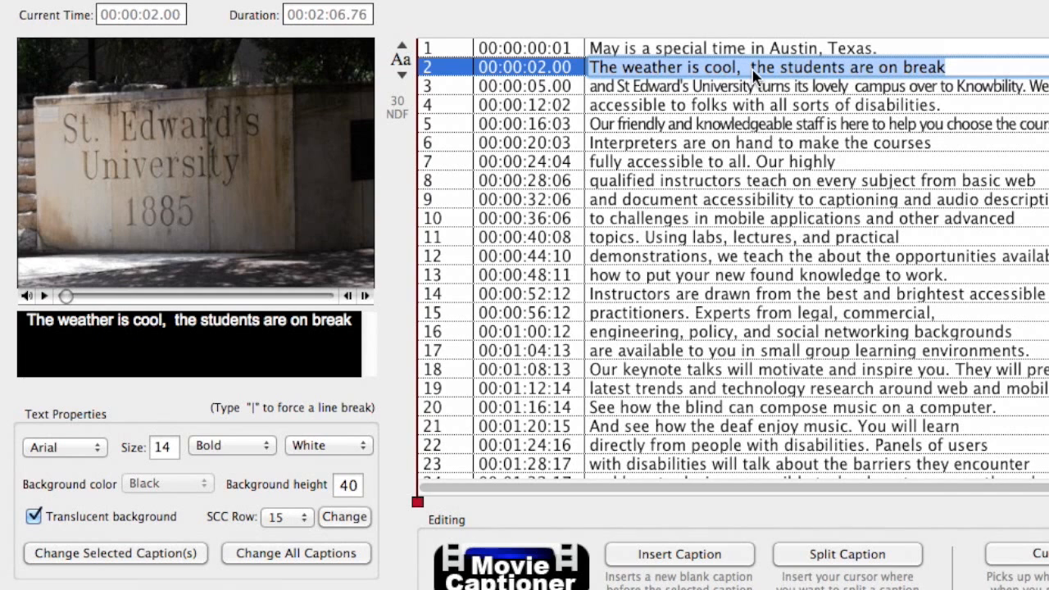
left_click(751, 70)
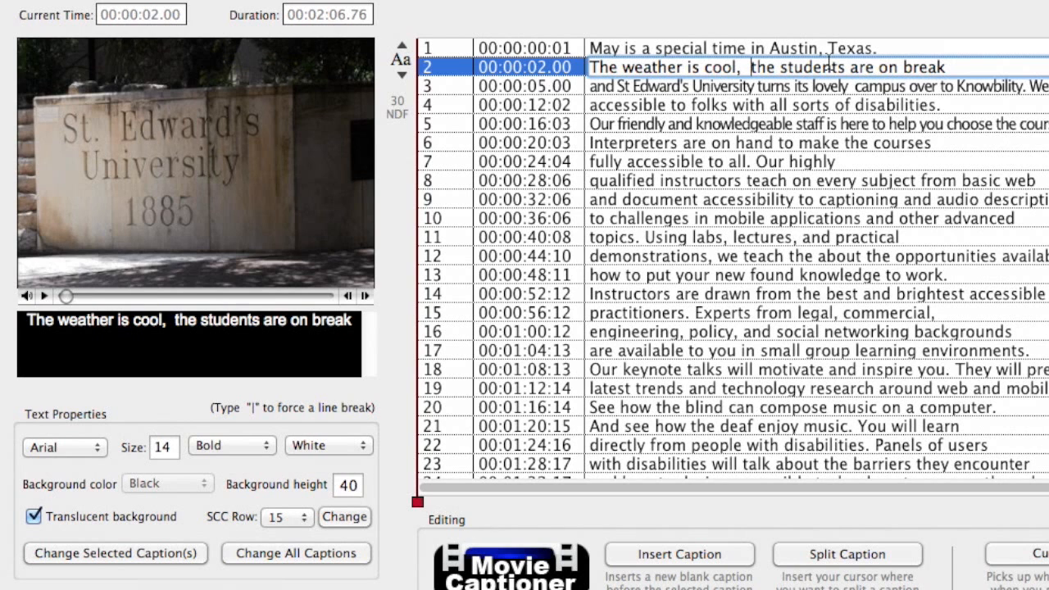
type("|")
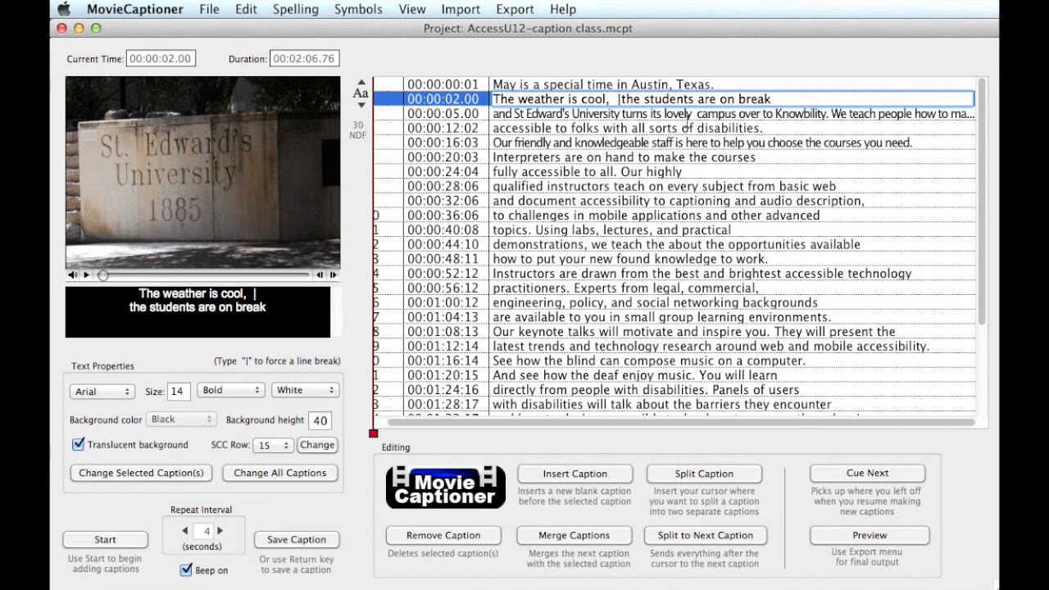
Step: Split the third caption into two before "We teach people how to make the web"
left_click(392, 117)
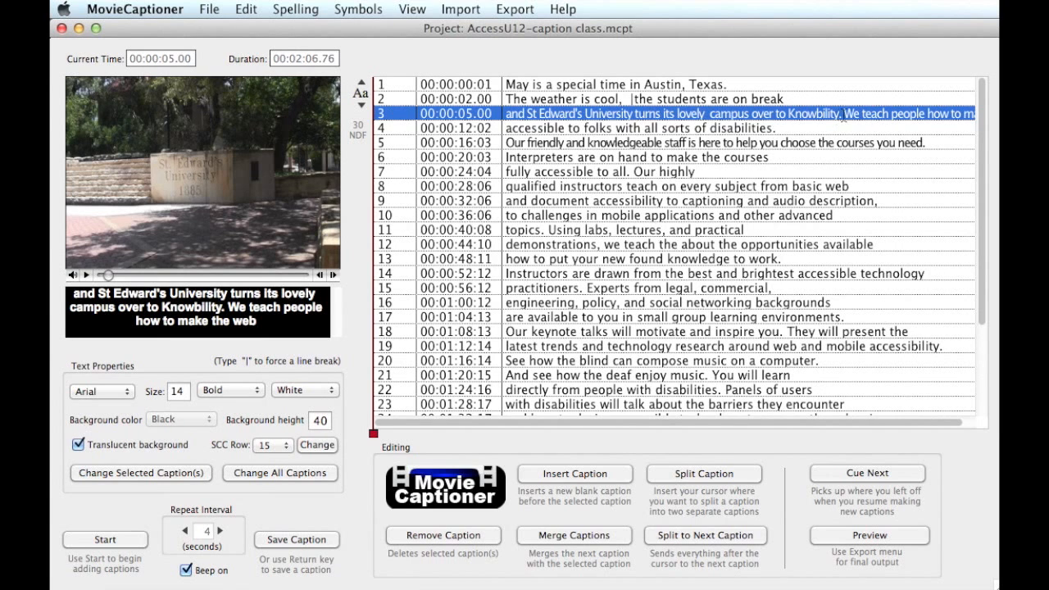
left_click(844, 115)
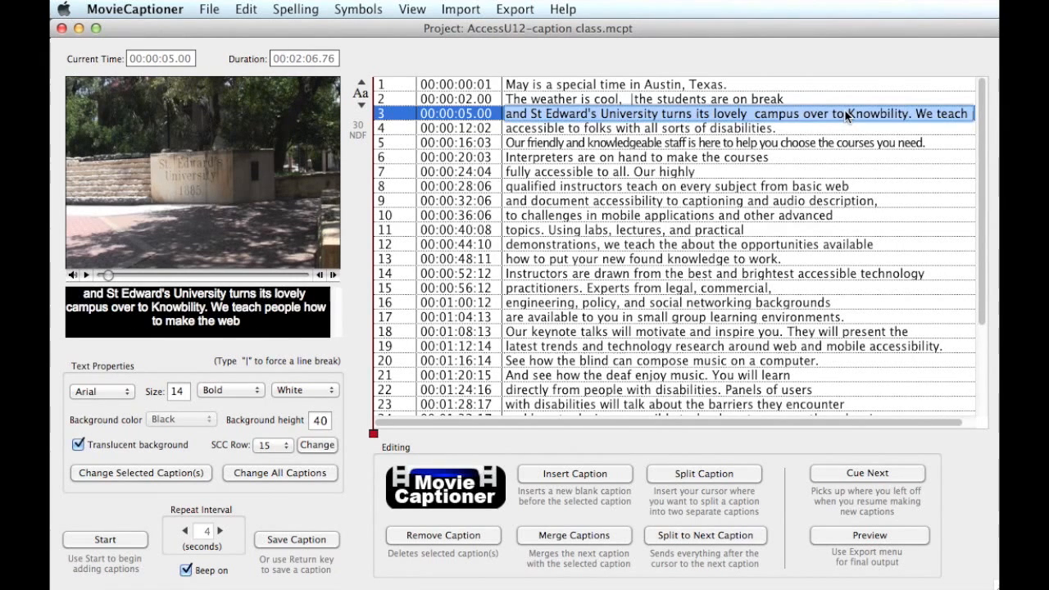
left_click(916, 114)
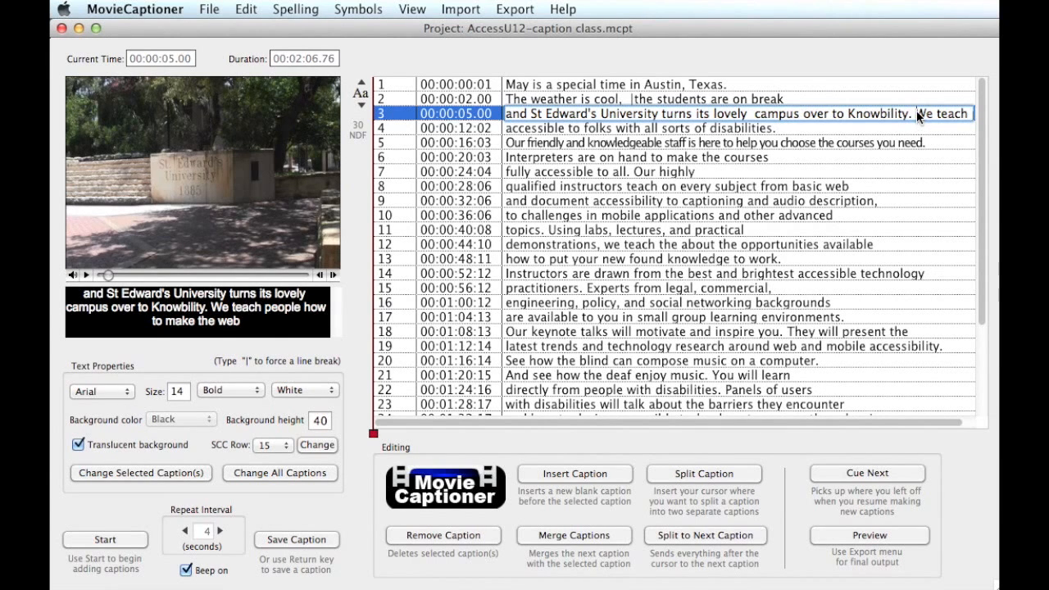
left_click(741, 475)
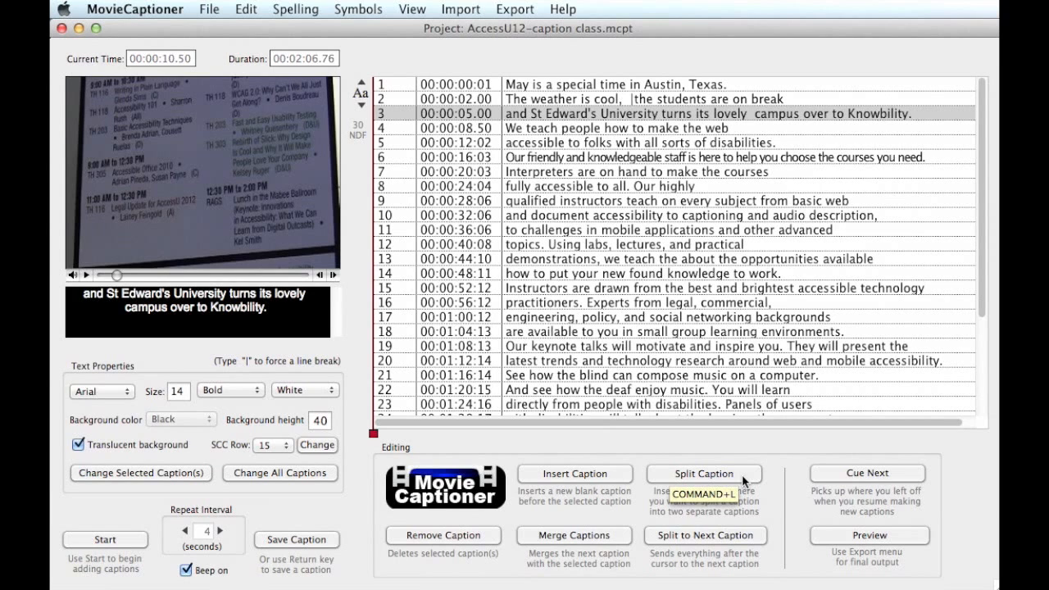
Step: Merge the caption "We teach people how to make the web" with the caption that follows it
left_click(401, 129)
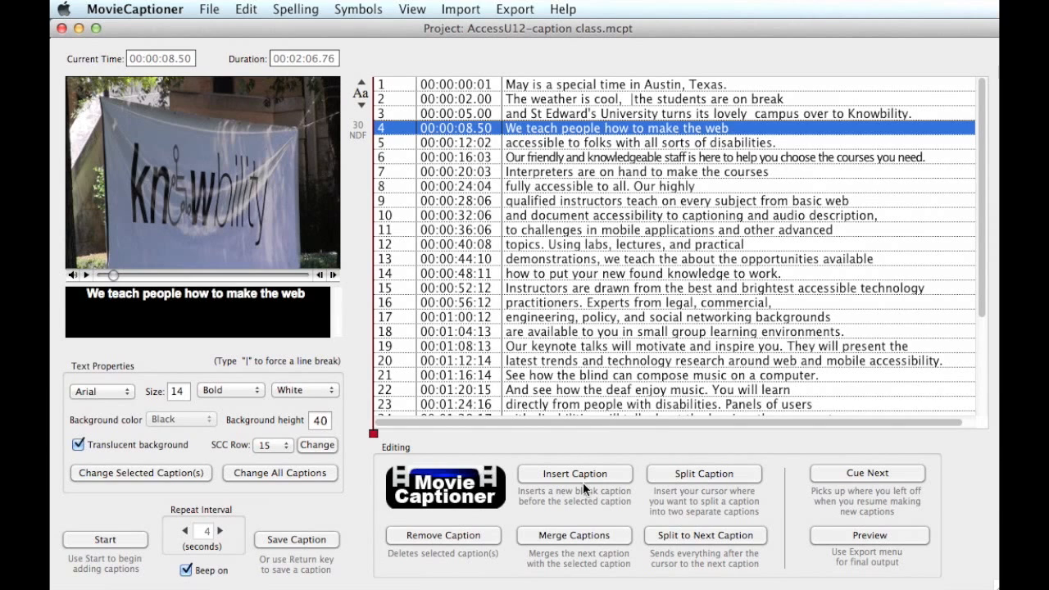
left_click(595, 536)
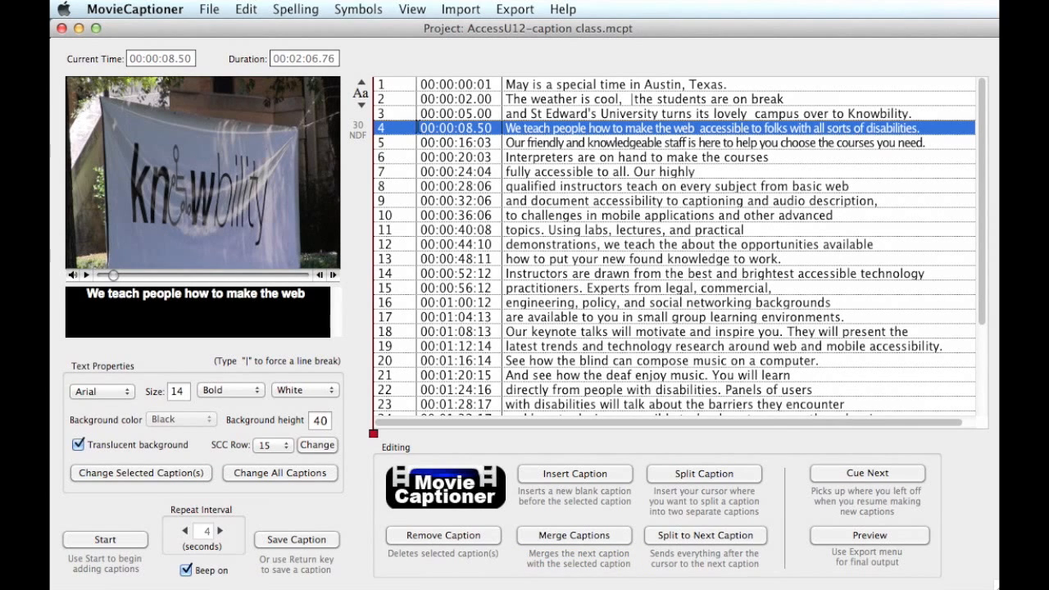
left_click(408, 141)
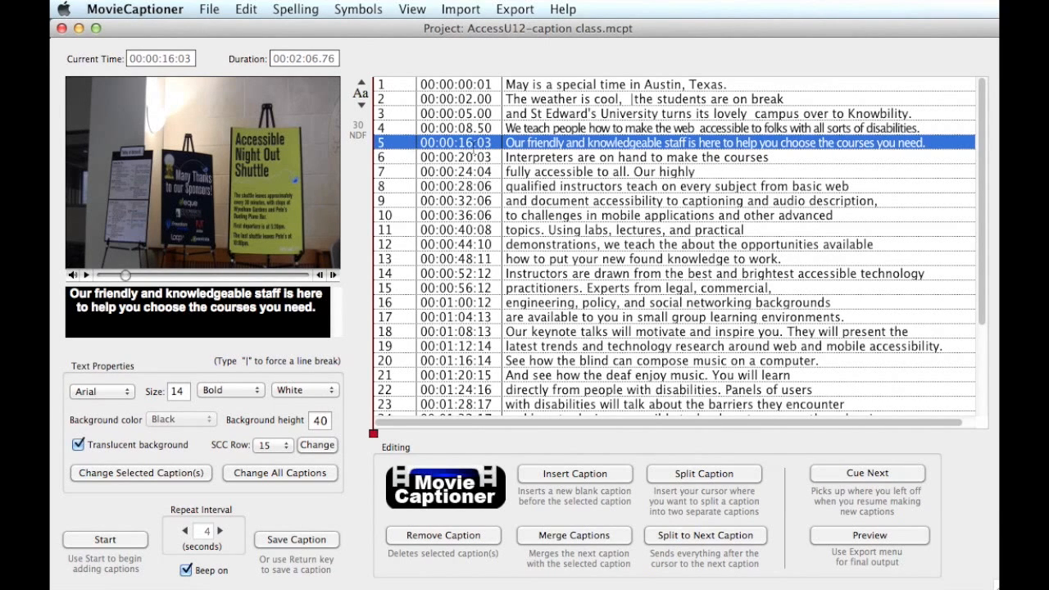
Step: Split the seventh caption, "fully accessible to all. Our highly", into two before "Our highly"
left_click(635, 174)
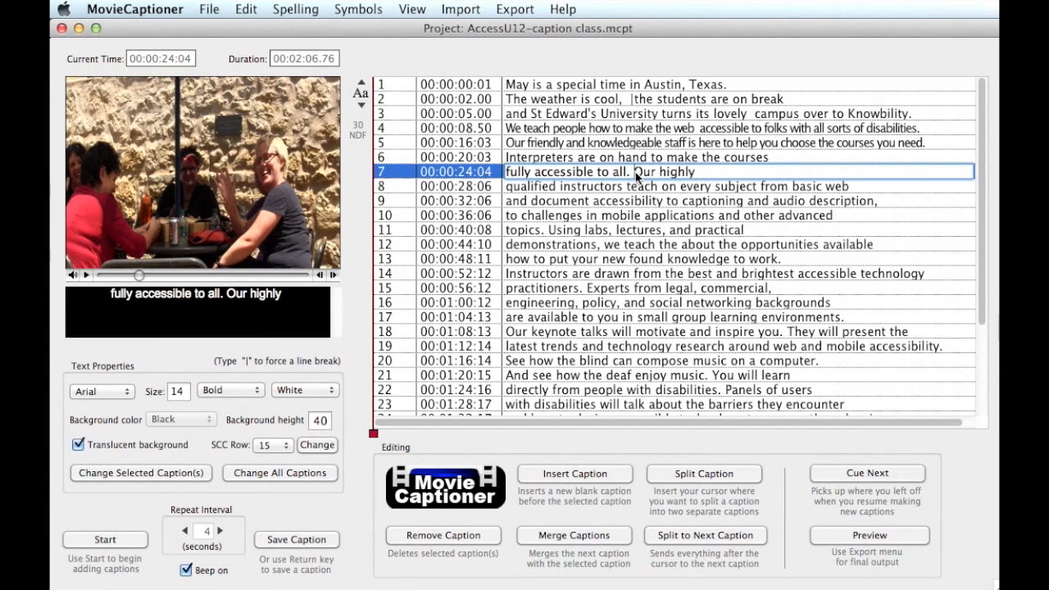
left_click(726, 474)
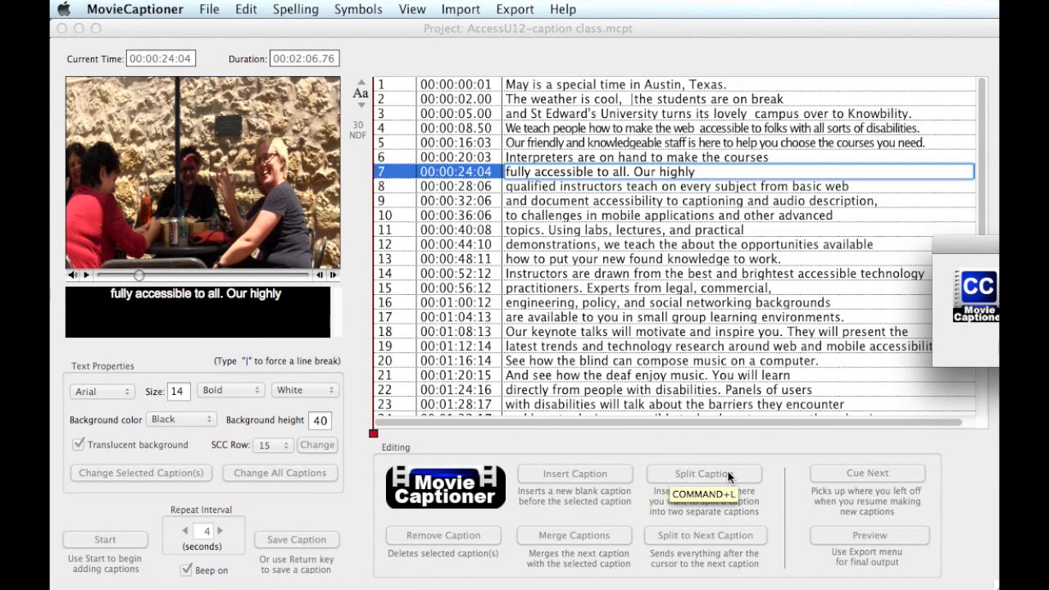
key("Return")
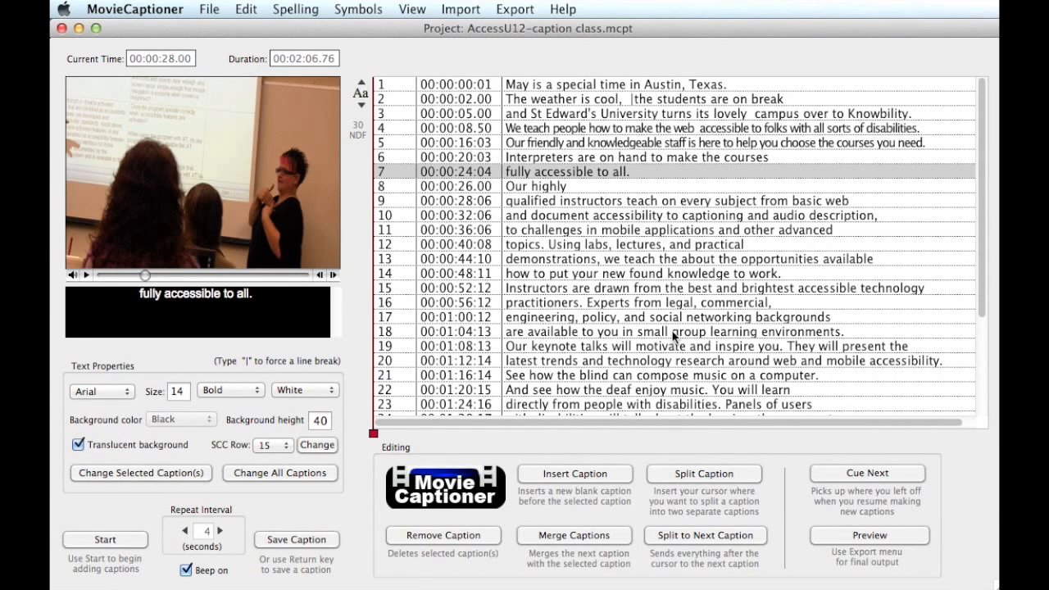
Step: Merge the caption "Our highly" with the following caption, "qualified instructors teach on every subject from basic web"
left_click(400, 190)
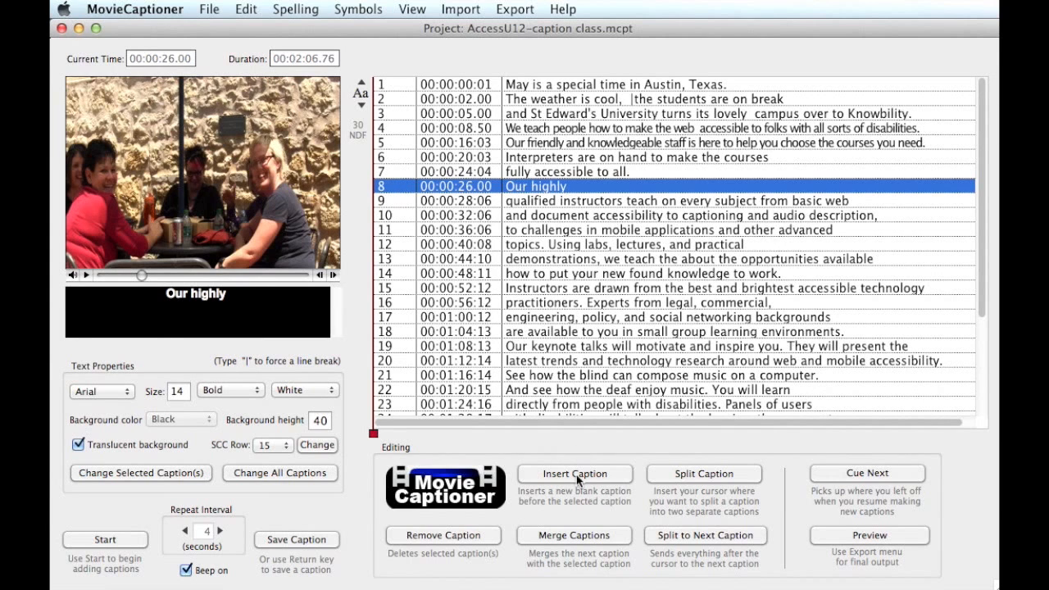
left_click(579, 530)
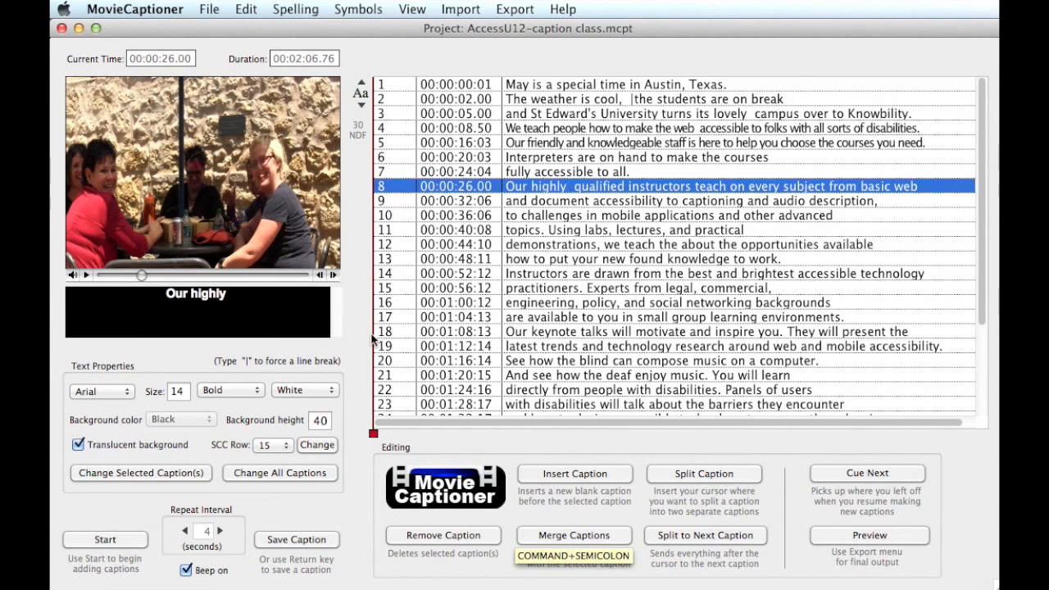
left_click(407, 188)
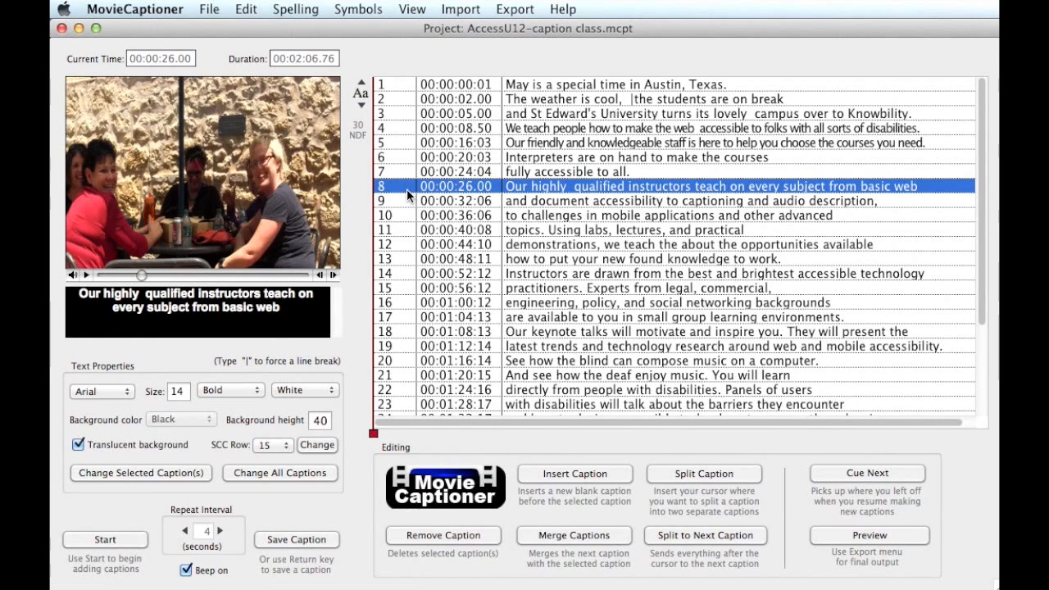
Step: Preview the captioned movie, pause it at the "We teach people how to make the web" caption, and close the preview
left_click(822, 535)
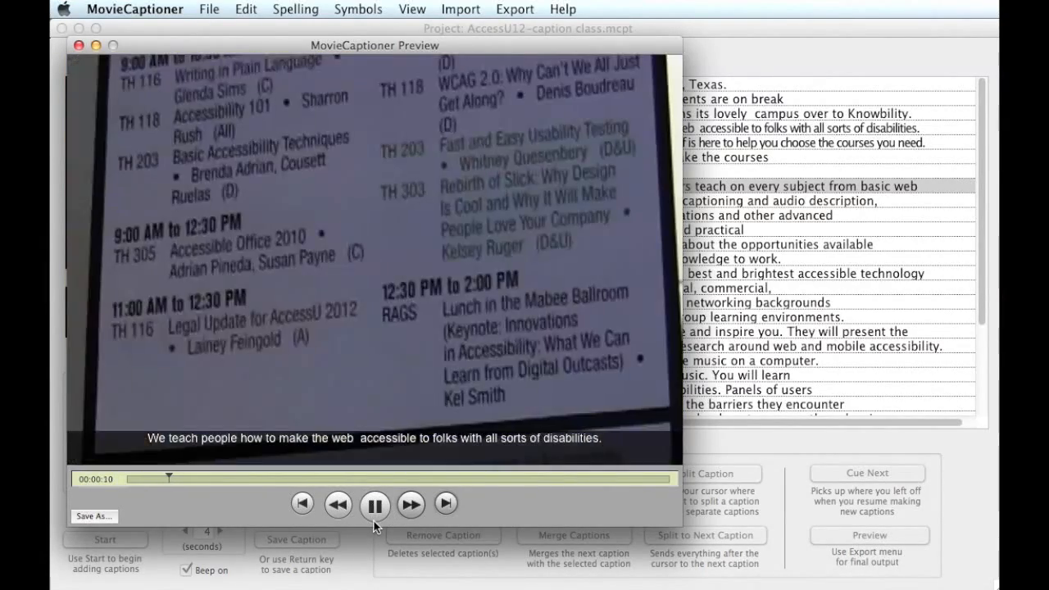
left_click(374, 521)
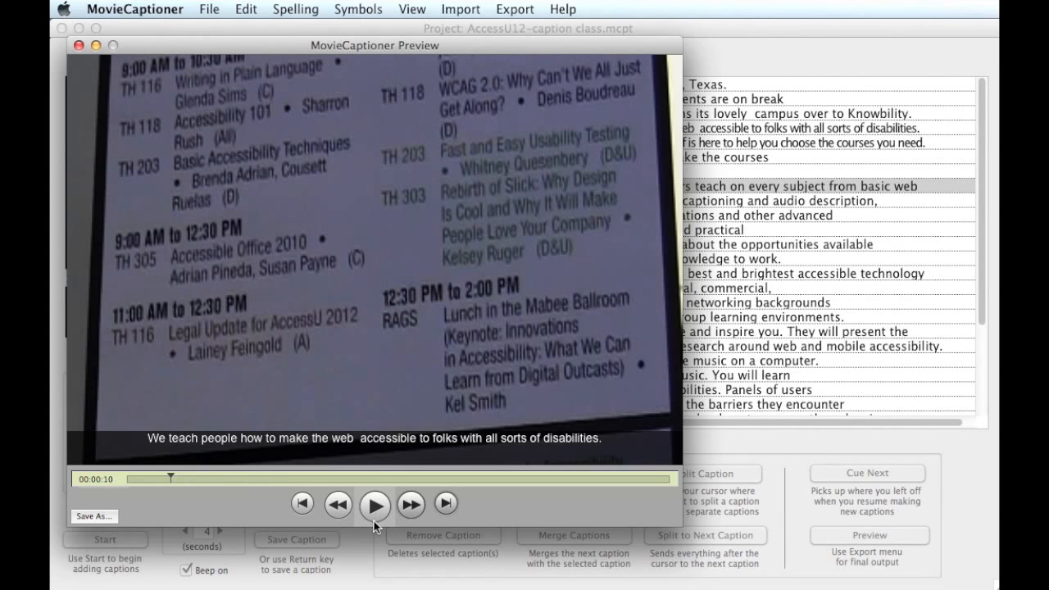
key("super+w")
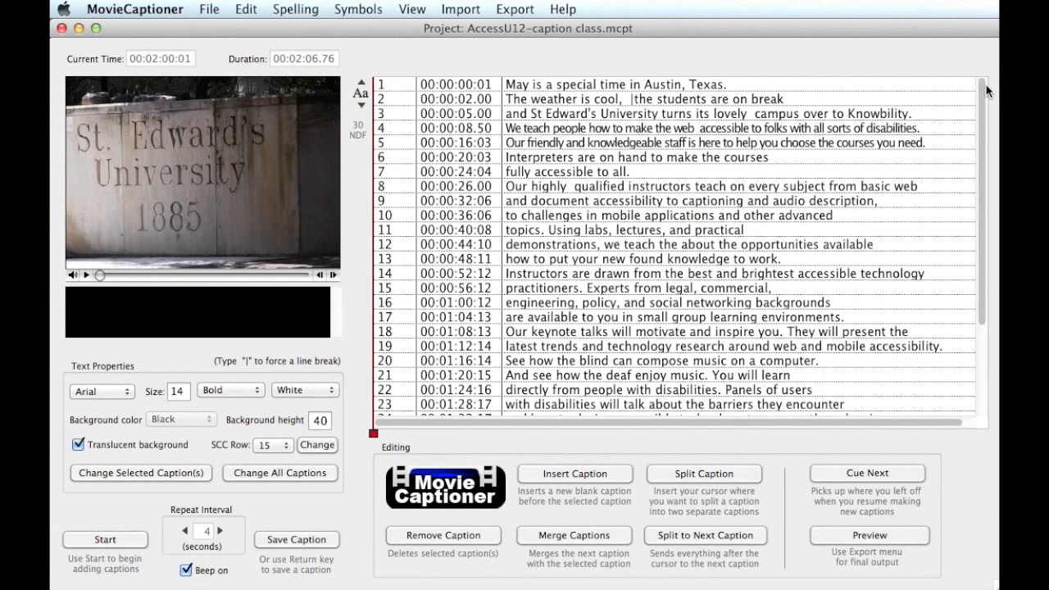
Step: Merge the caption "Interpreters are on hand to make the courses" with the following caption, "fully accessible to all."
left_click(407, 158)
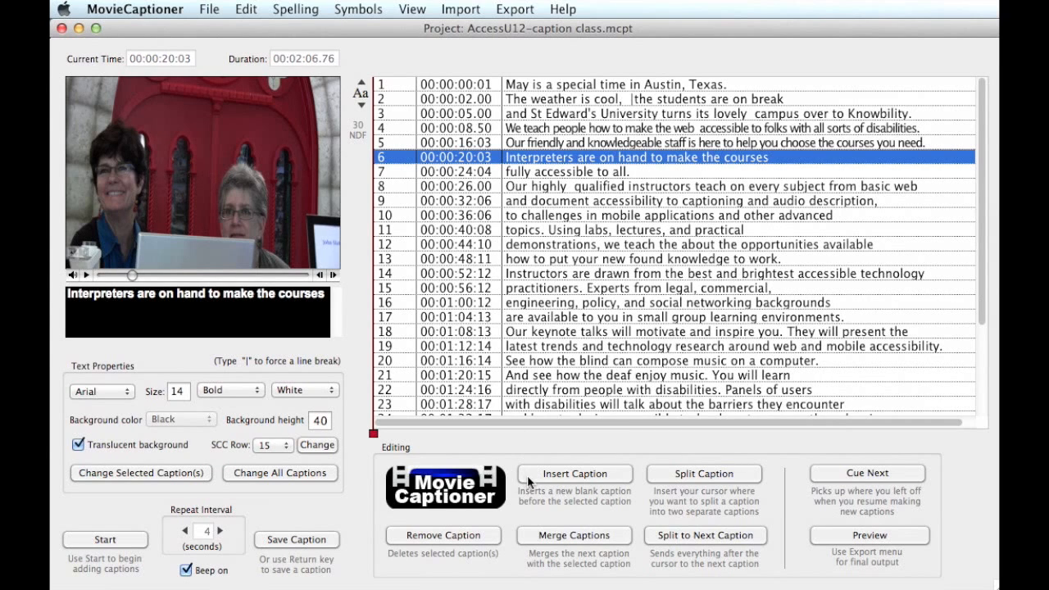
left_click(531, 542)
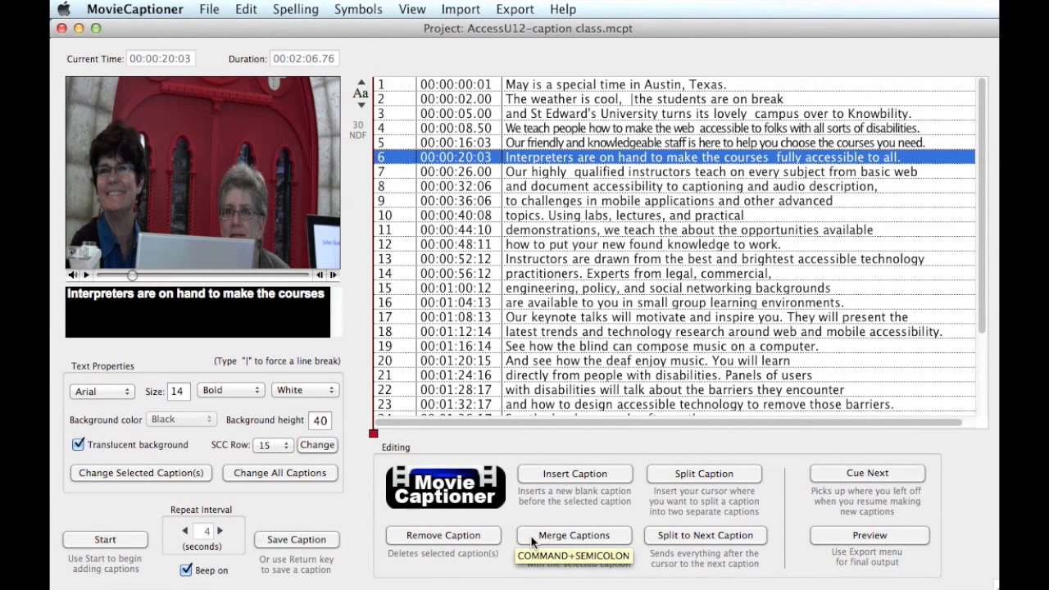
left_click(402, 154)
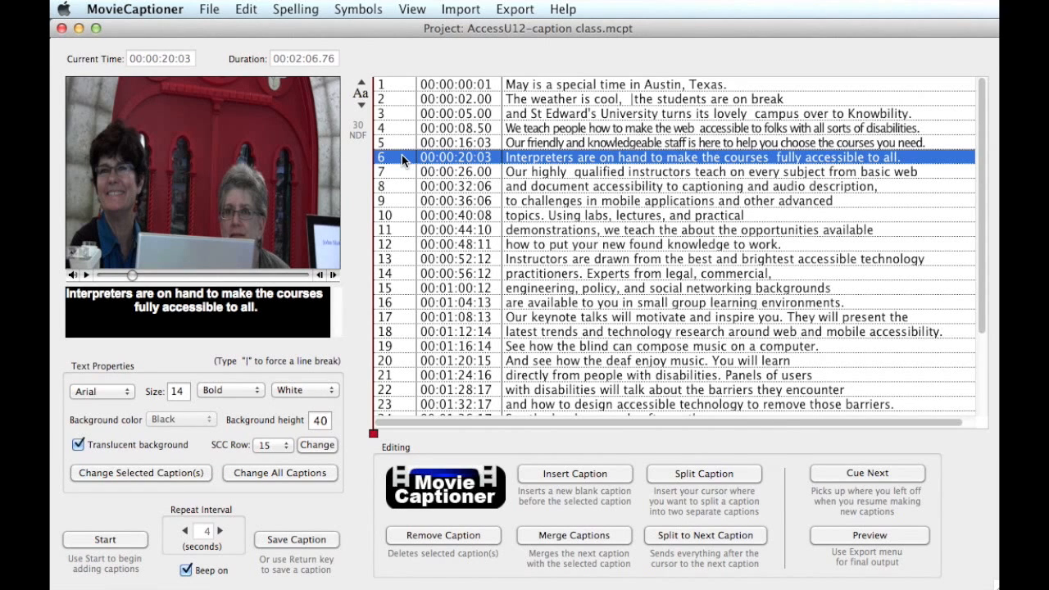
Step: Force a line break with "|" before "courses" in the sixth caption
left_click(720, 155)
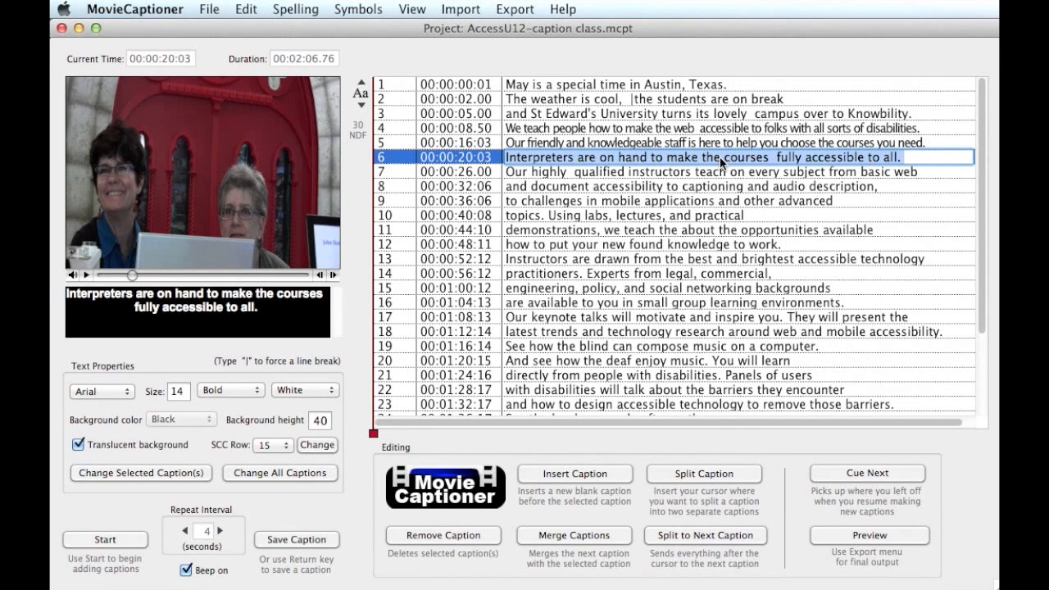
left_click(719, 156)
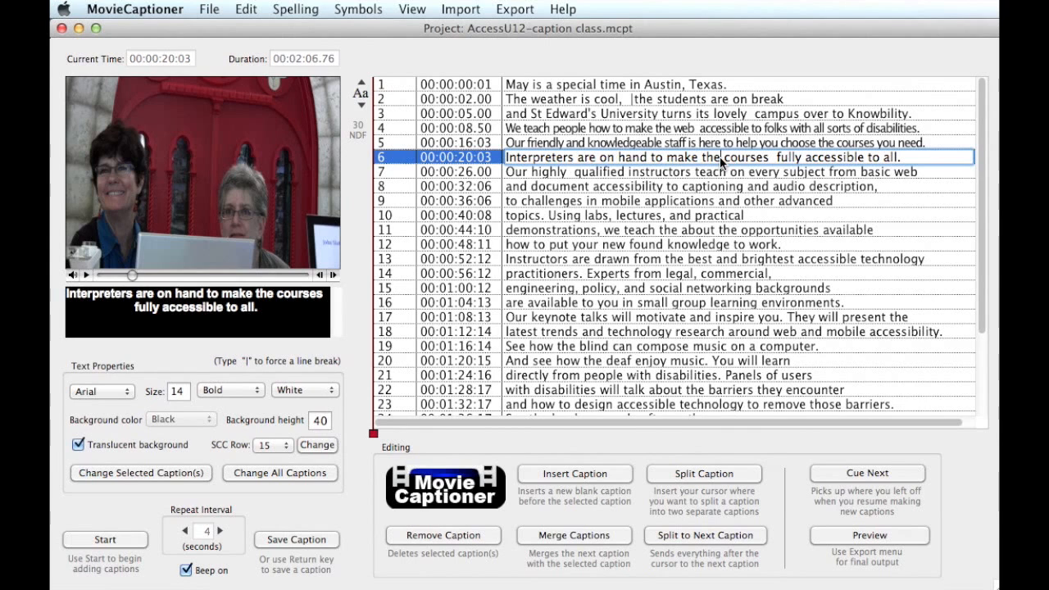
scroll(719, 157, "right", 1)
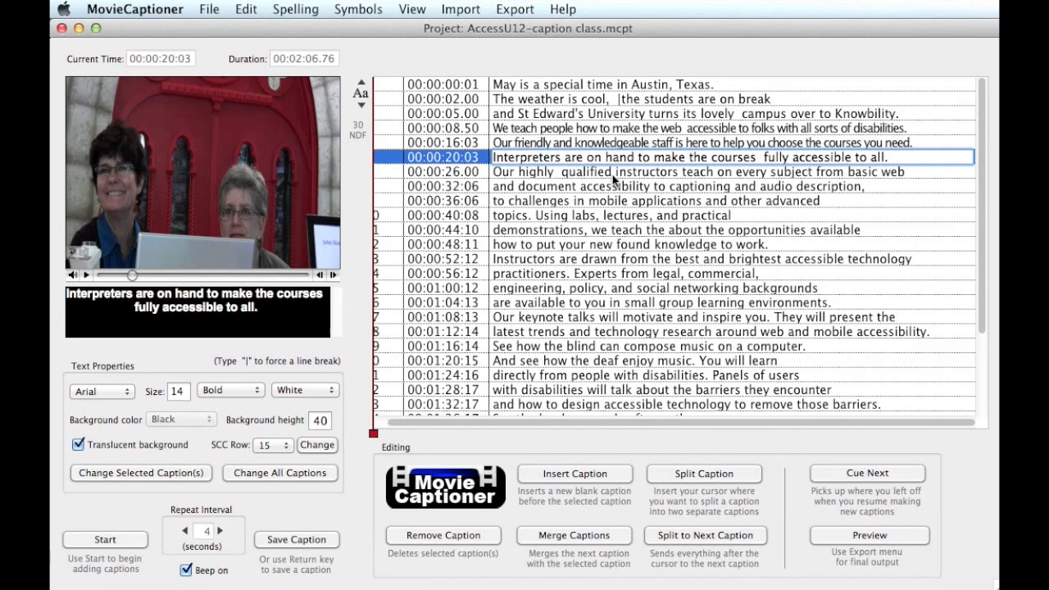
type("|")
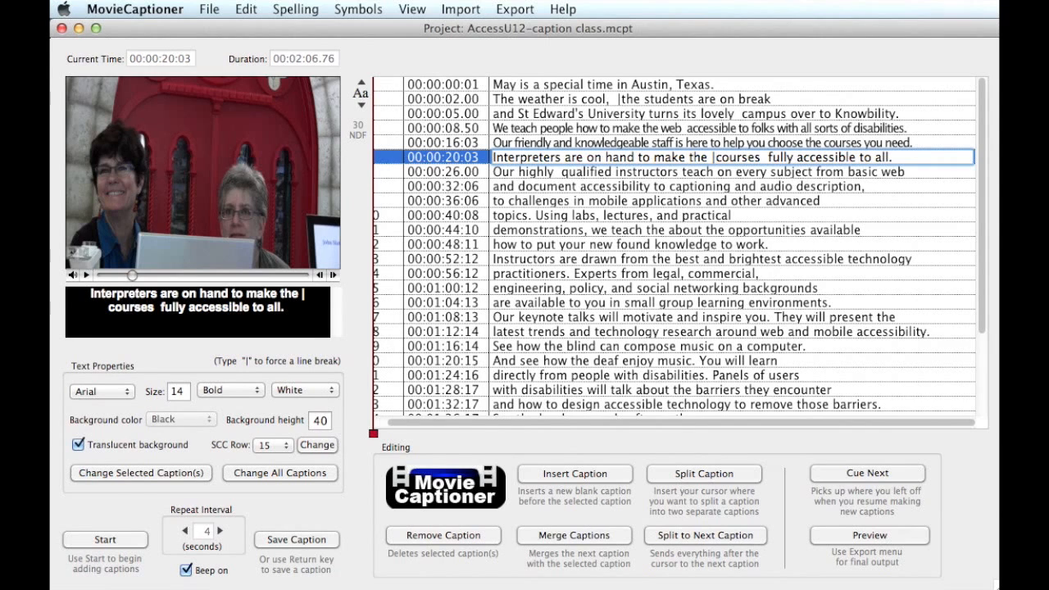
Step: Preview the captioned movie from the first caption to check how the captions play over the video
left_click(382, 86)
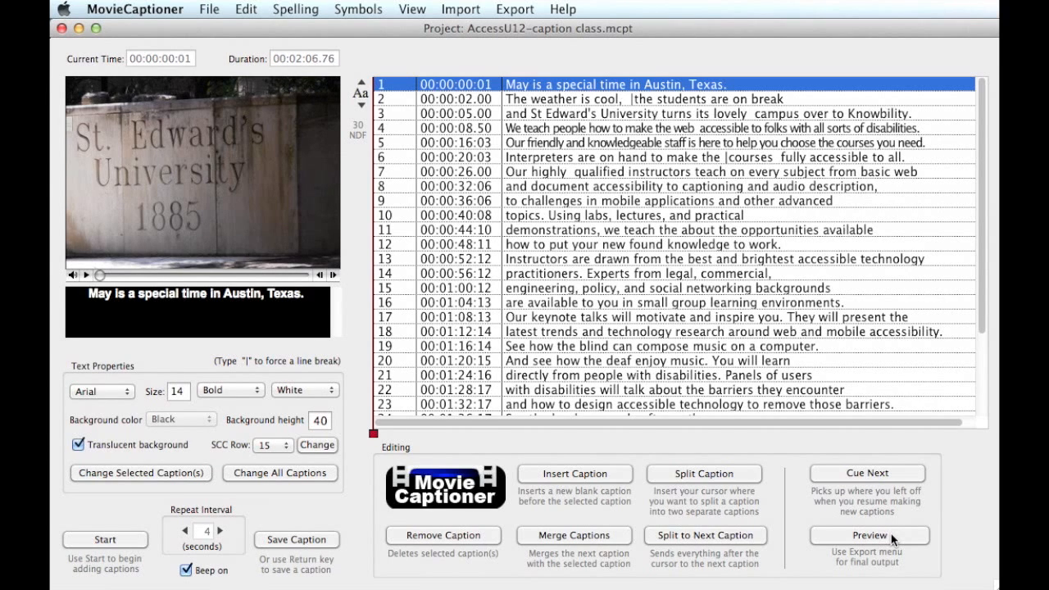
left_click(869, 535)
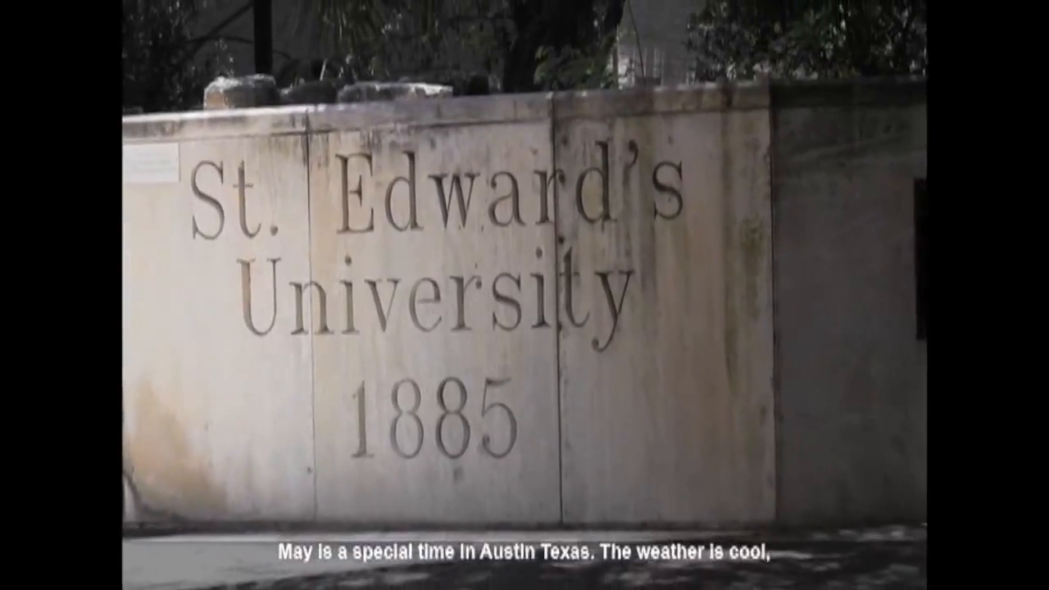
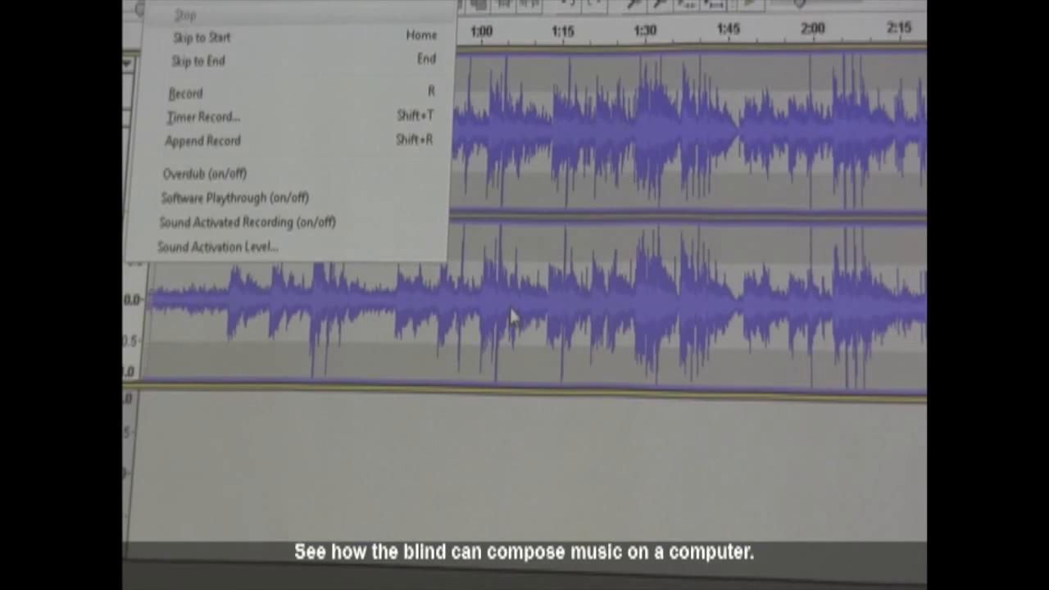
key("Down")
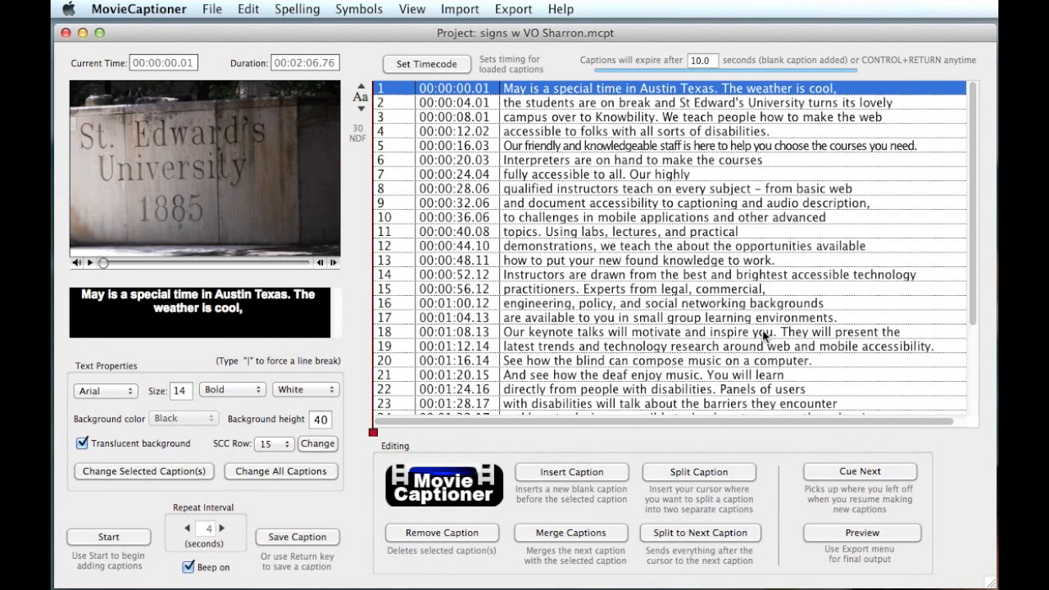
Step: Export the captions as a transcript with timecode
left_click(528, 9)
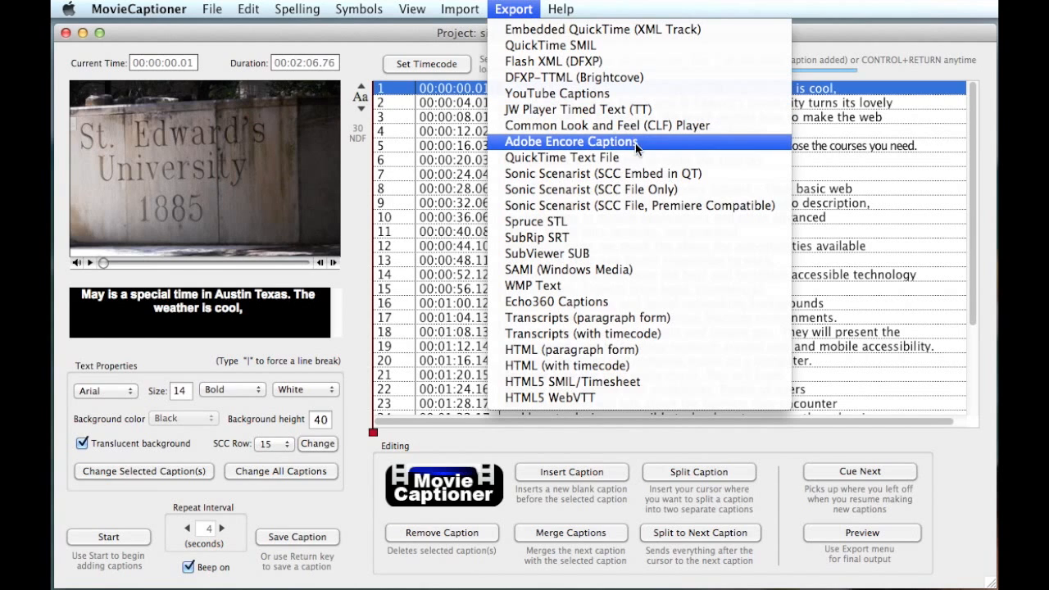
left_click(668, 338)
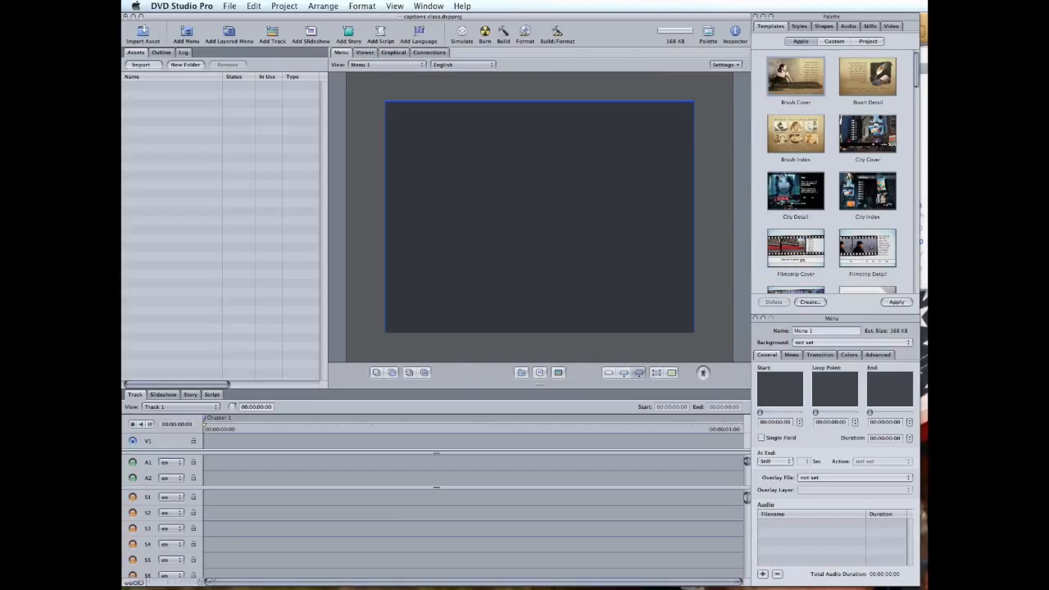
Step: In DVD Studio Pro, import AccessU12.mov and access img.tif as assets and place the movie at the start of video track V1
left_click_drag(922, 299, 252, 196)
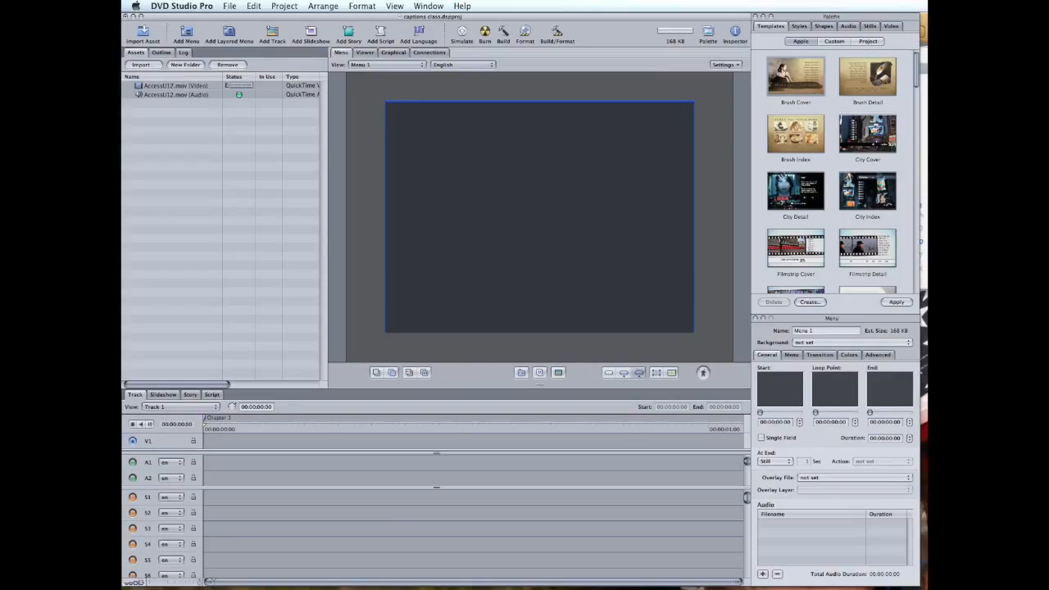
left_click_drag(942, 217, 168, 179)
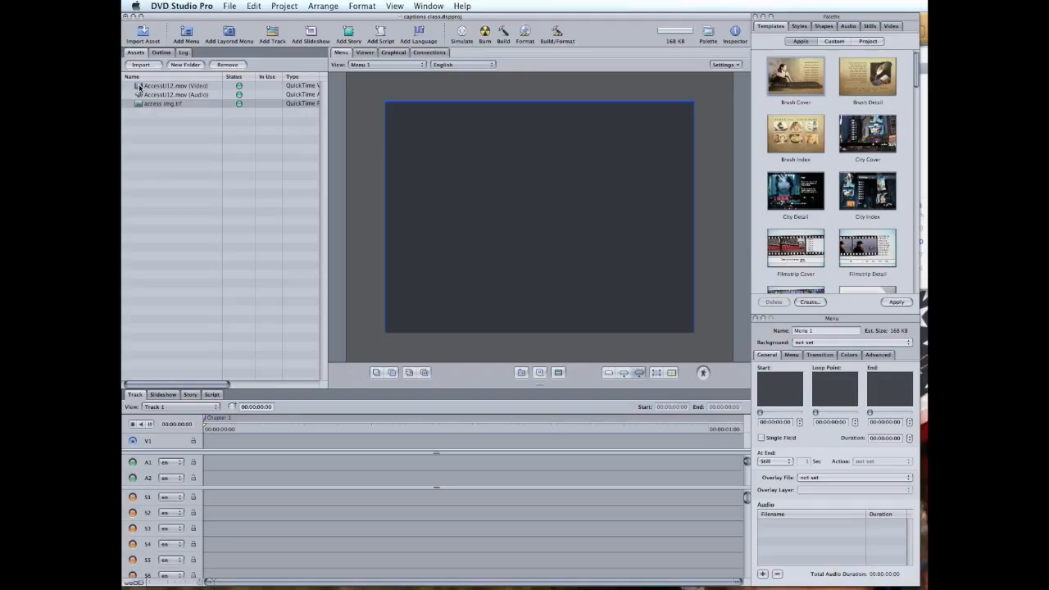
left_click_drag(140, 87, 217, 447)
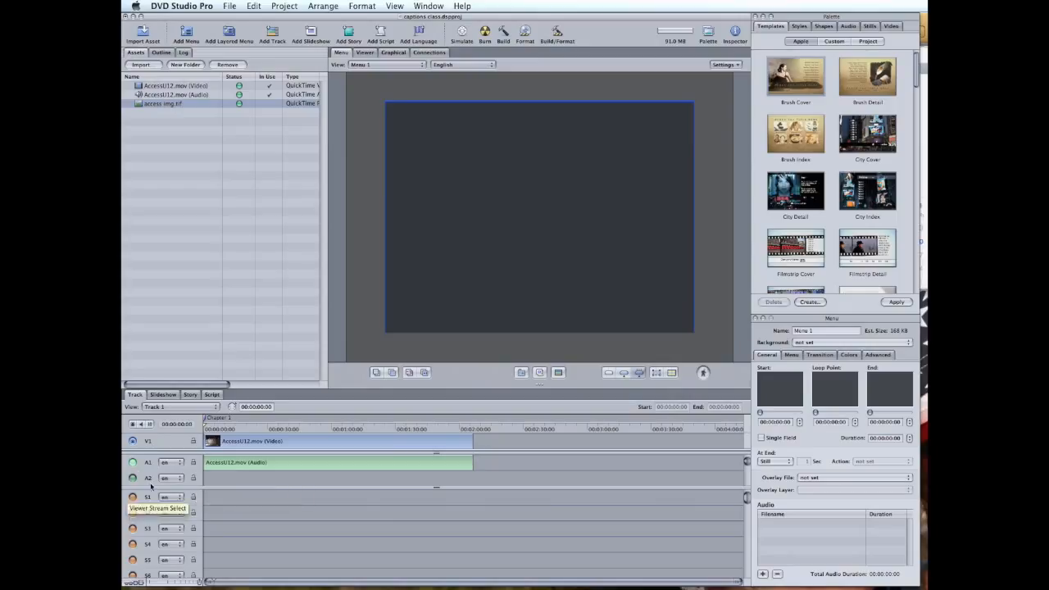
Step: Import the exported subtitle file into subtitle track S1
right_click(230, 504)
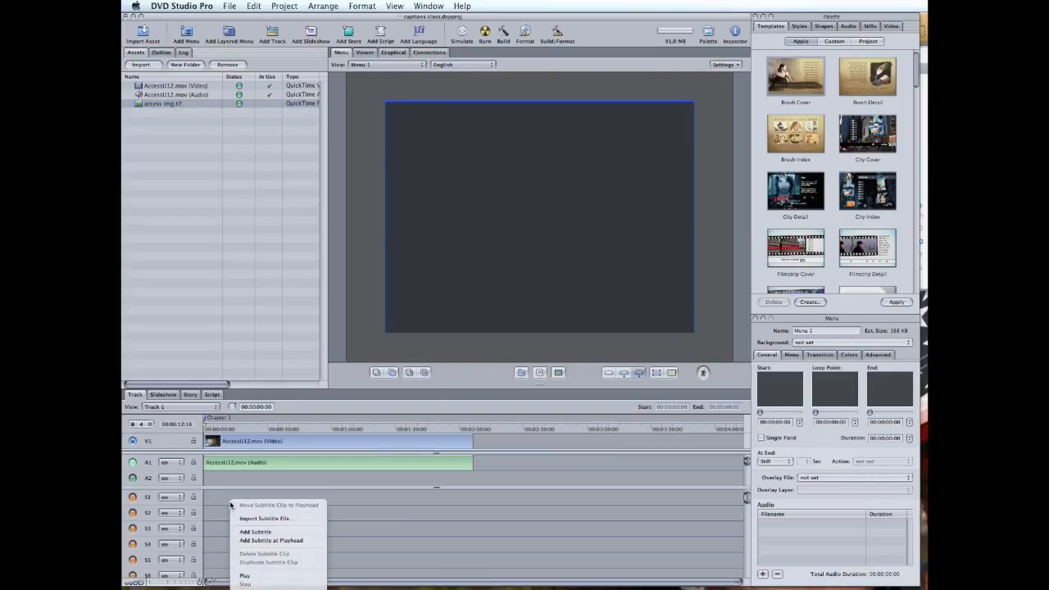
left_click(283, 521)
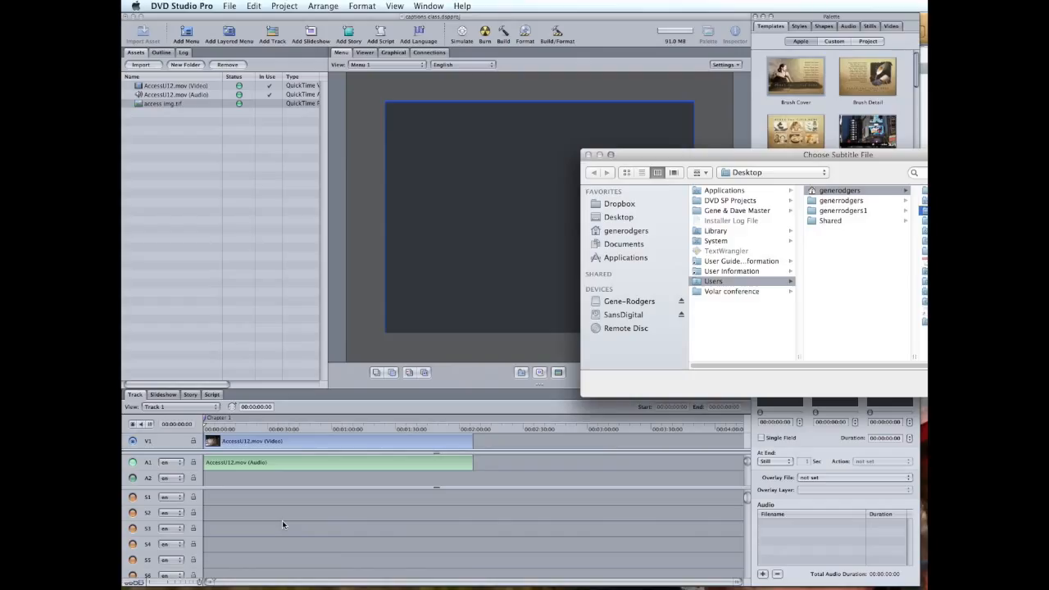
key("Return")
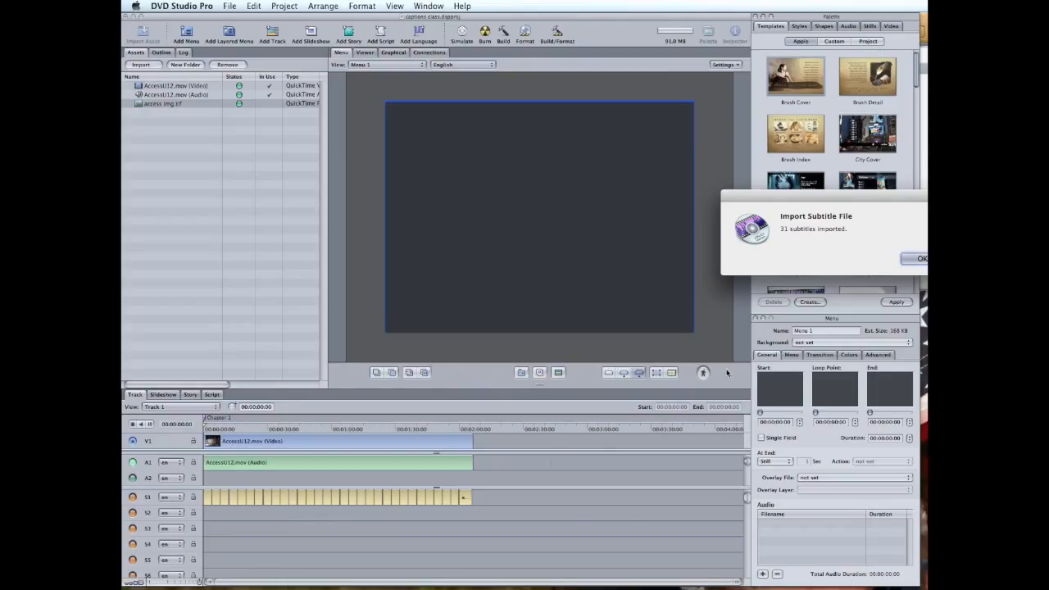
left_click(914, 261)
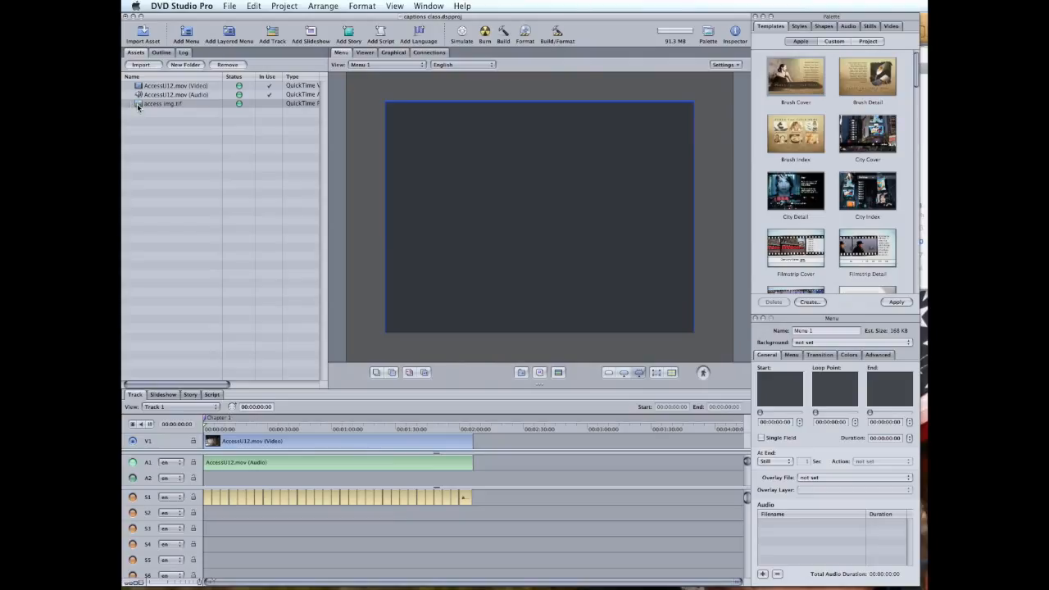
Step: Set access img.tif as the menu background and add the text "Captions" below the AccessU title
left_click_drag(138, 107, 405, 170)
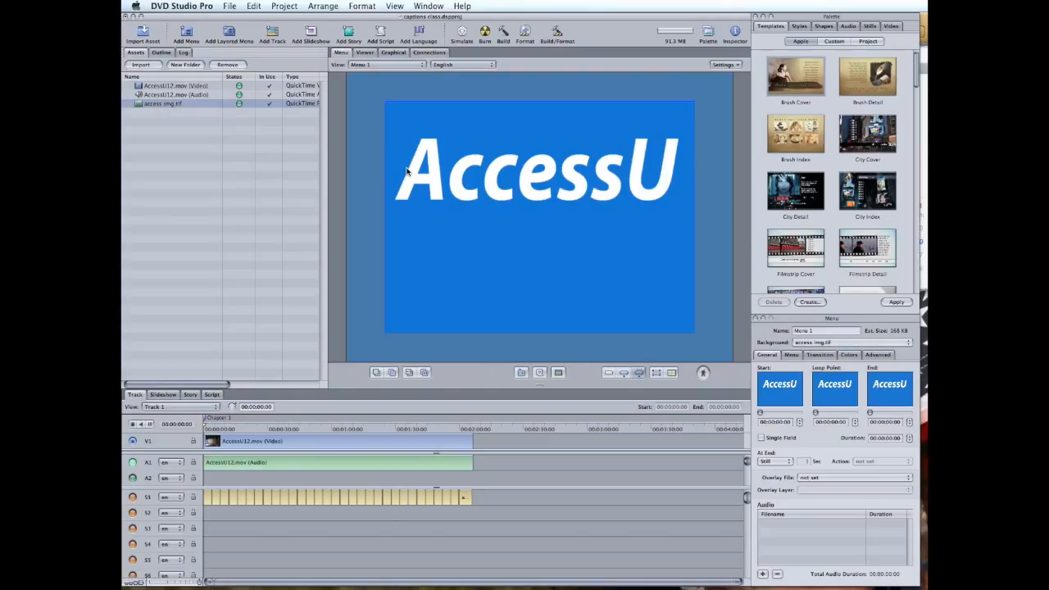
double_click(438, 284)
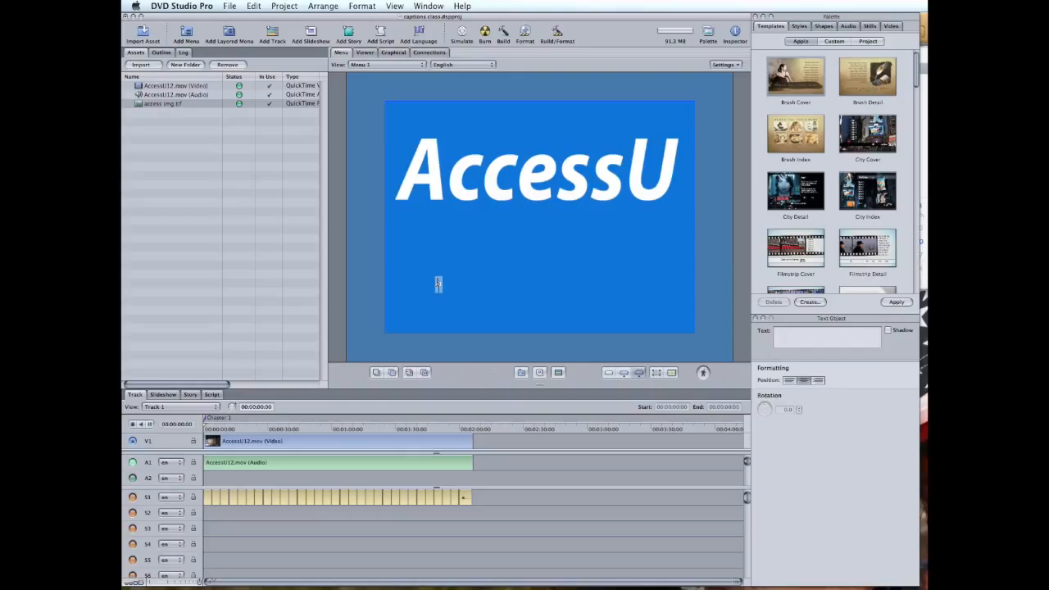
type("Captions")
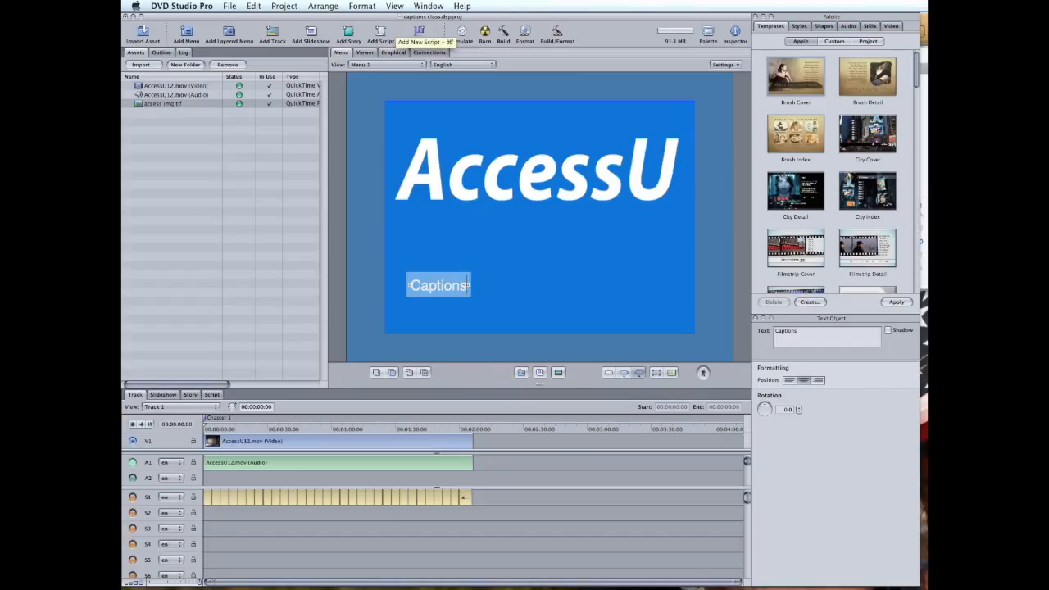
Step: Show the font settings and enlarge the "Captions" menu text
left_click(361, 5)
mouse_move(365, 19)
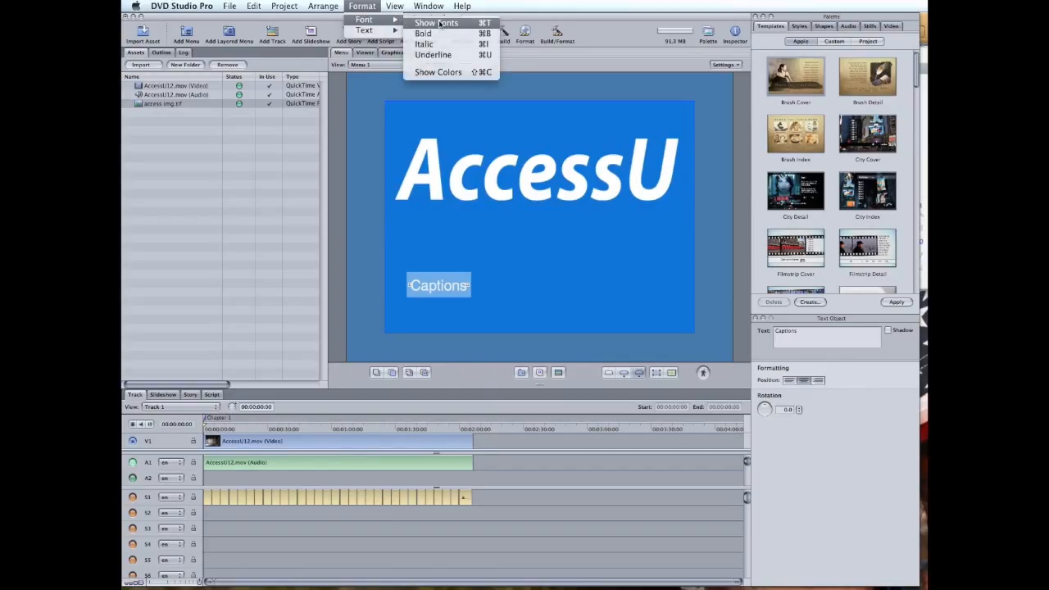
left_click(440, 23)
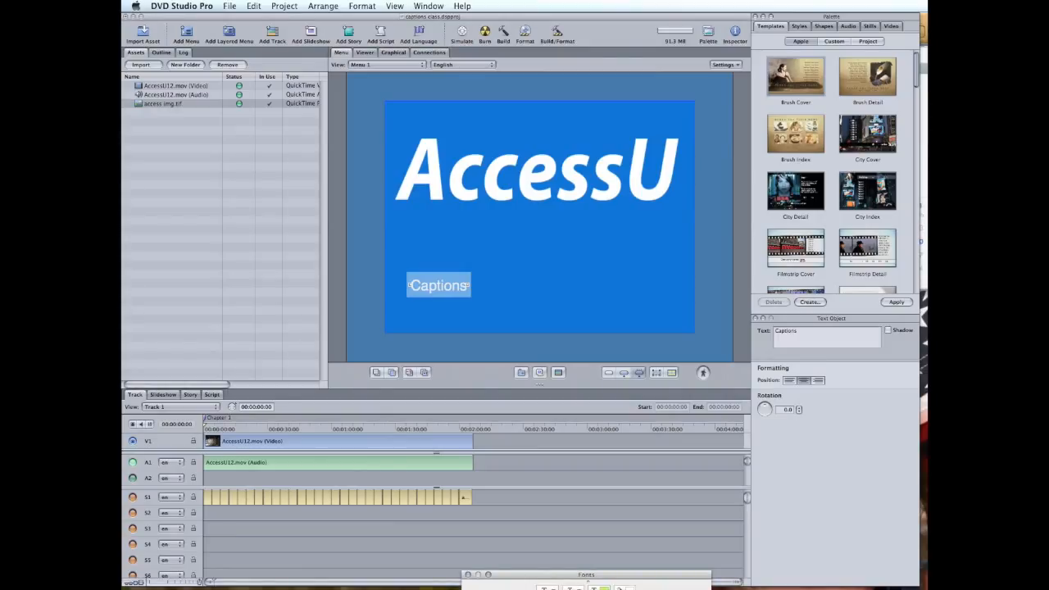
key("super+plus")
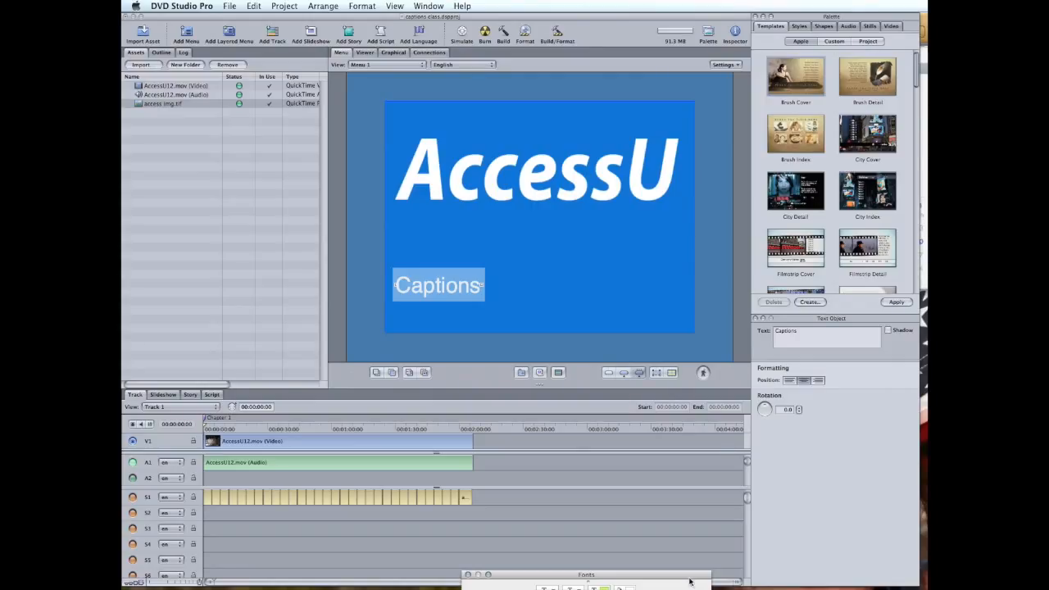
Step: Draw a button about 73 by 42 beside the "Captions" text, name it "On" and set its target to Track 1
left_click(574, 324)
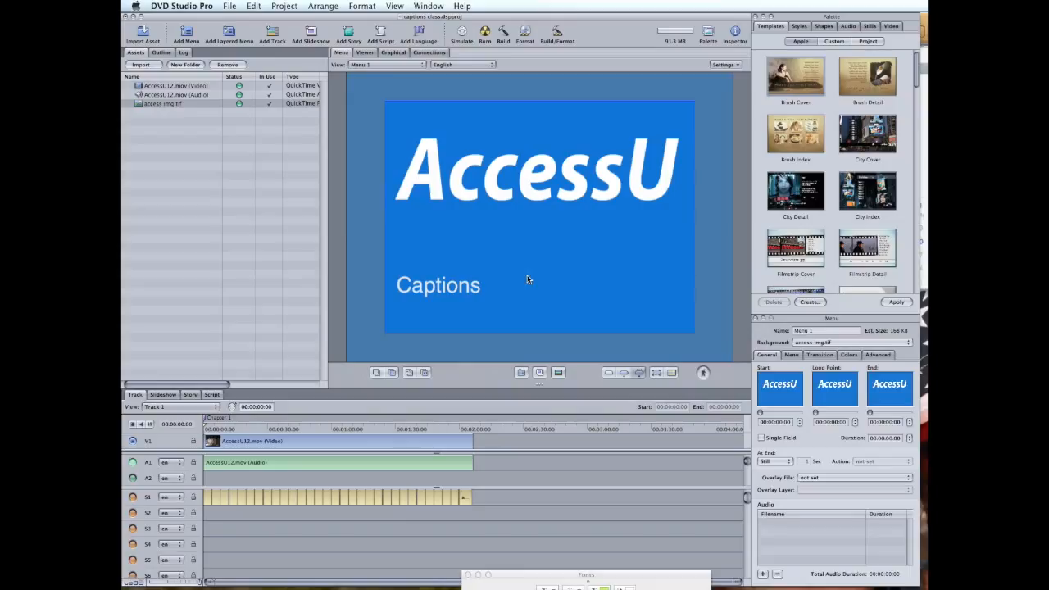
left_click_drag(526, 276, 563, 302)
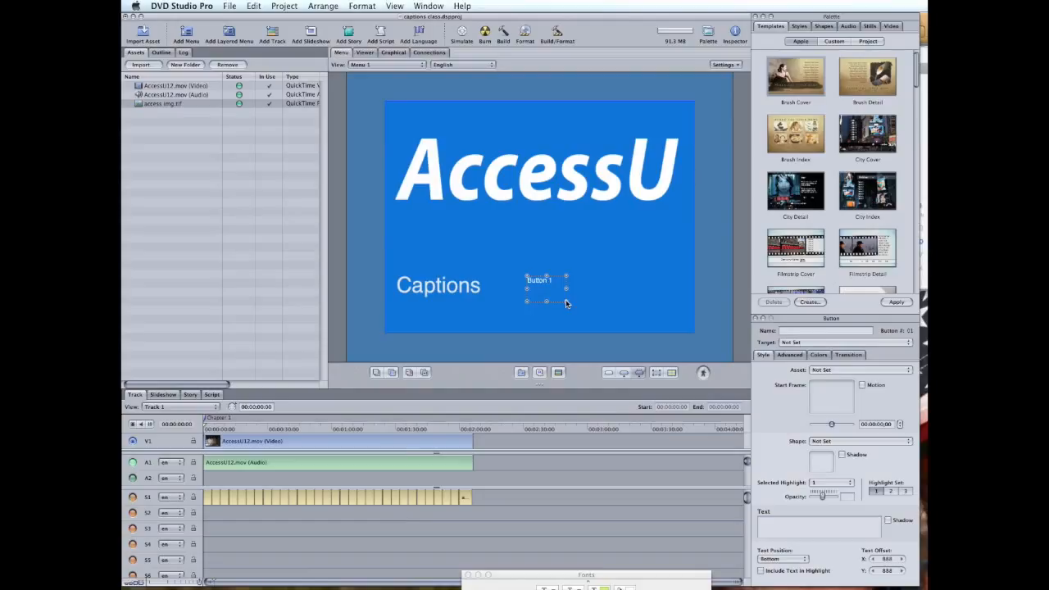
left_click(825, 330)
type("On")
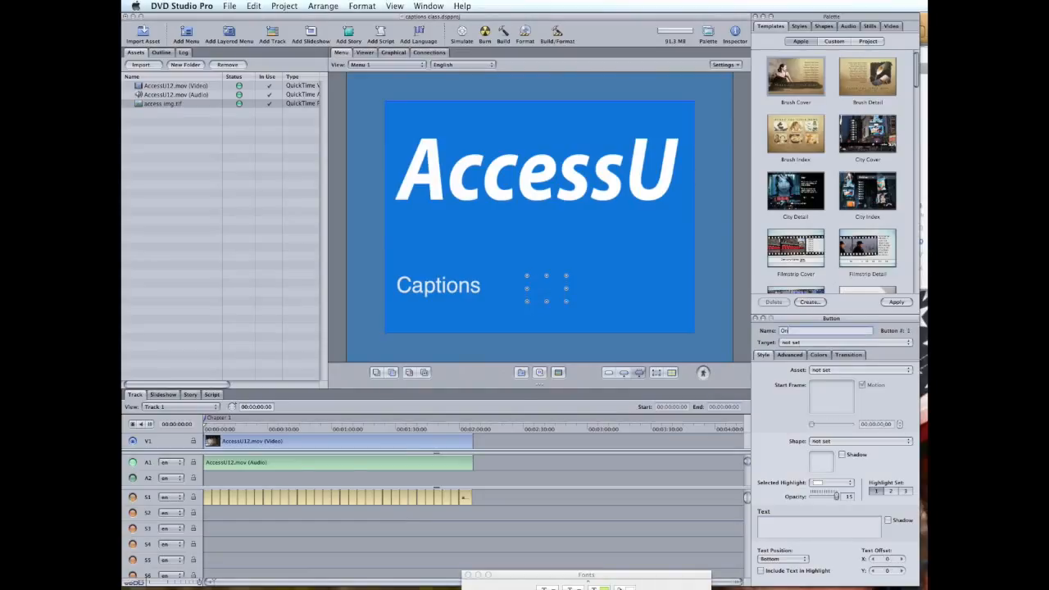
left_click(820, 345)
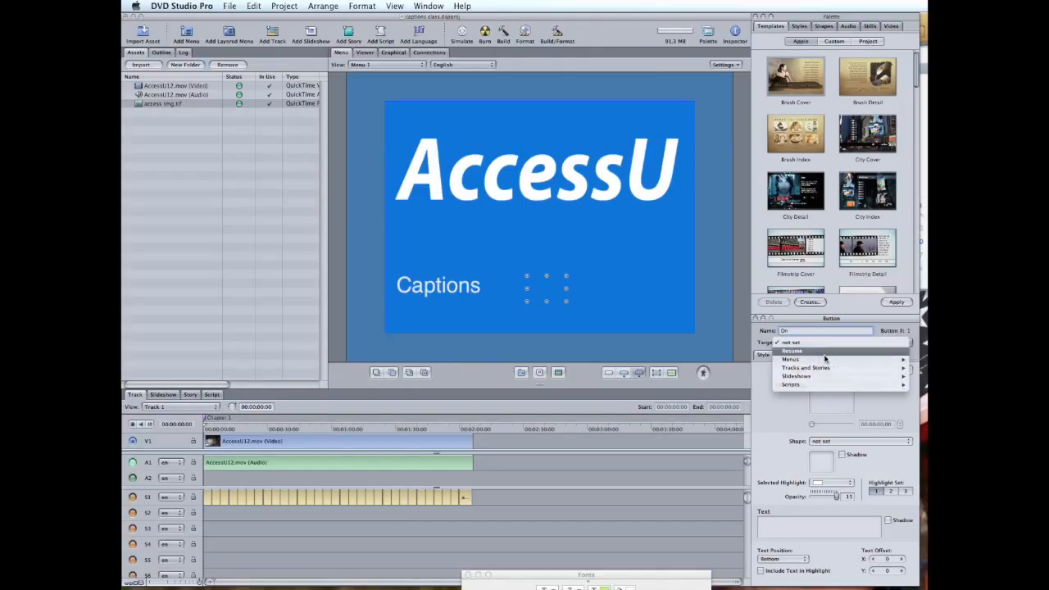
mouse_move(844, 368)
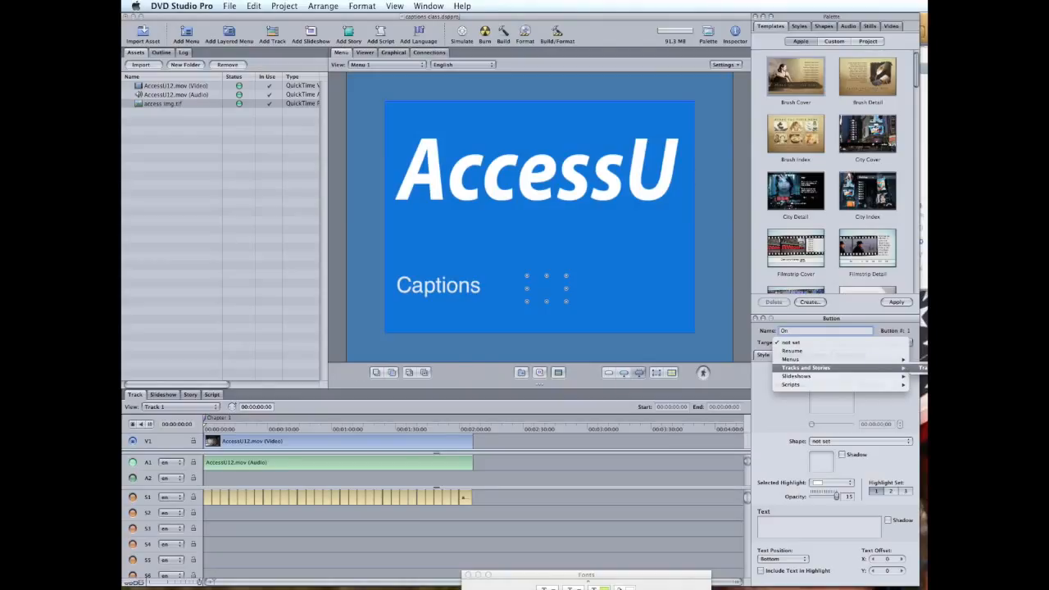
left_click(921, 368)
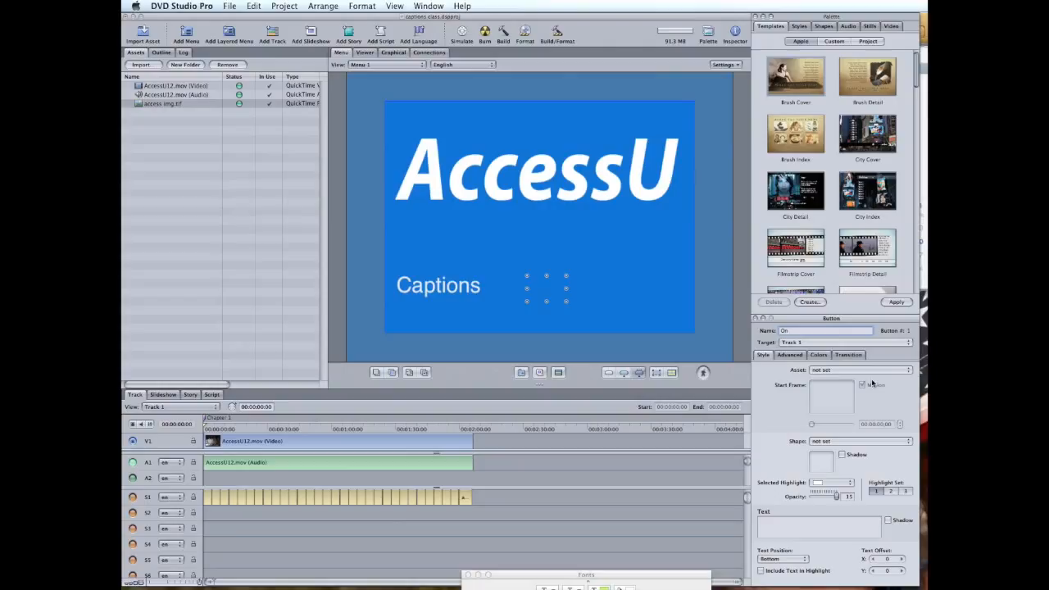
Step: Give the On button the text "On" and set its text position to Center
left_click(808, 533)
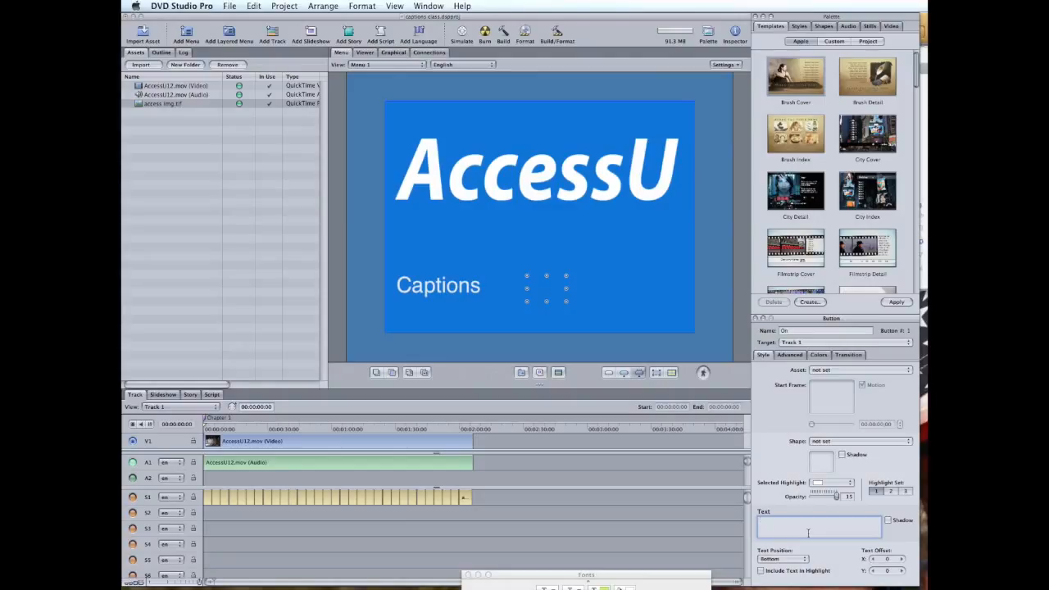
type("On")
left_click(784, 559)
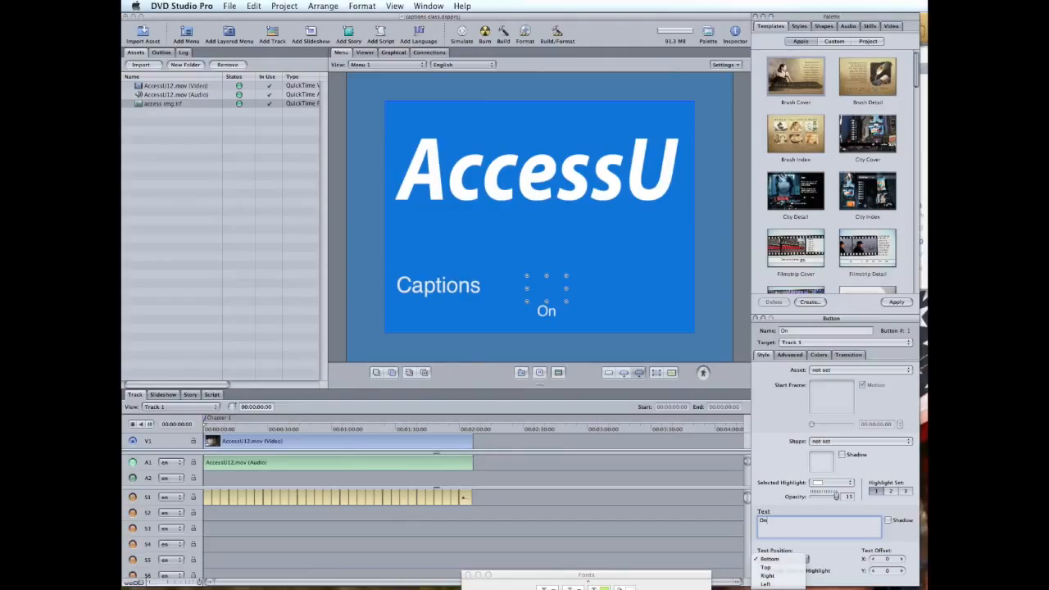
key("Return")
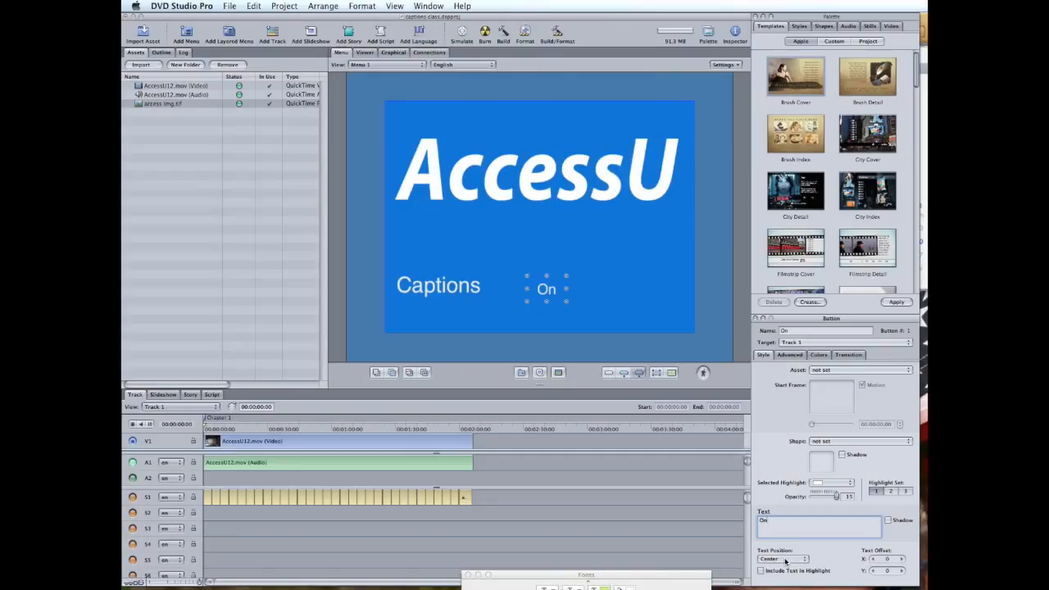
Step: Set the On button's subtitle stream to Subtitle Stream 1 and turn on its View option
left_click(789, 354)
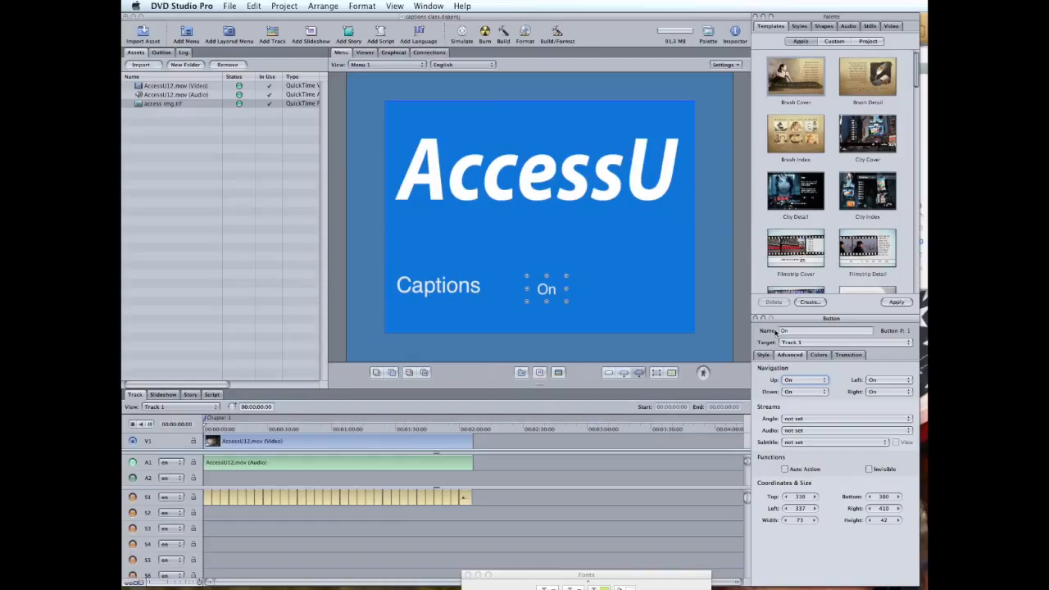
left_click(841, 442)
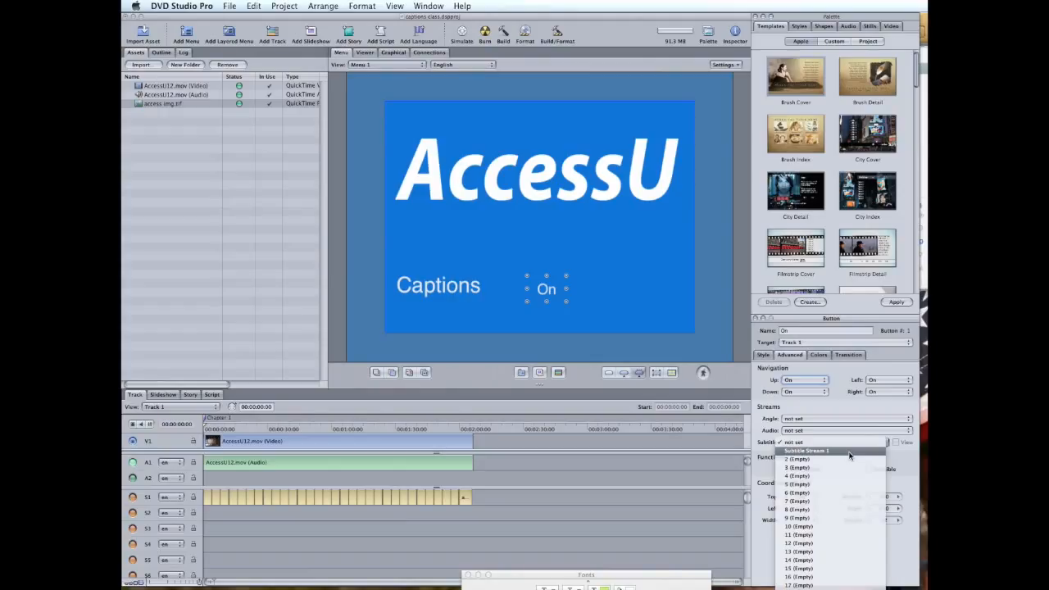
left_click(849, 453)
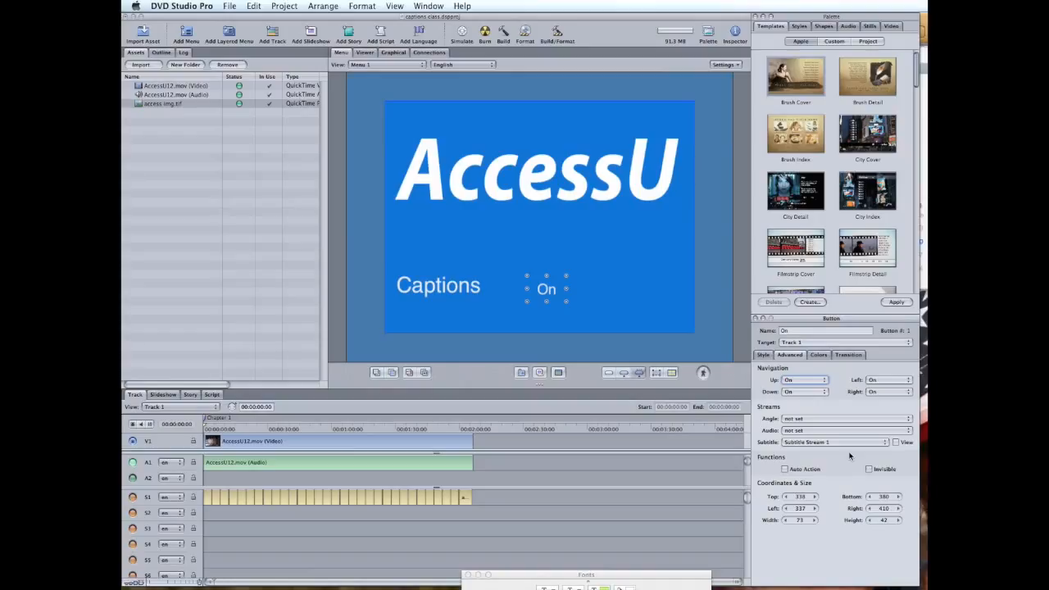
left_click(896, 443)
Step: Add a button about 84 by 38 beside On, named and labelled "Off", using Subtitle Stream 1 without View
left_click(595, 286)
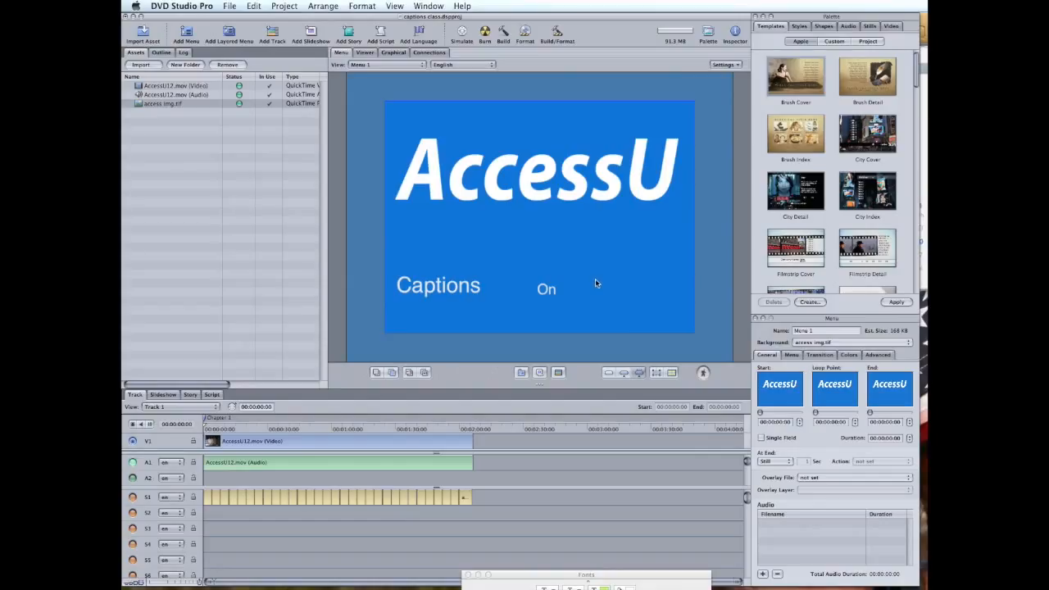
left_click_drag(590, 278, 619, 301)
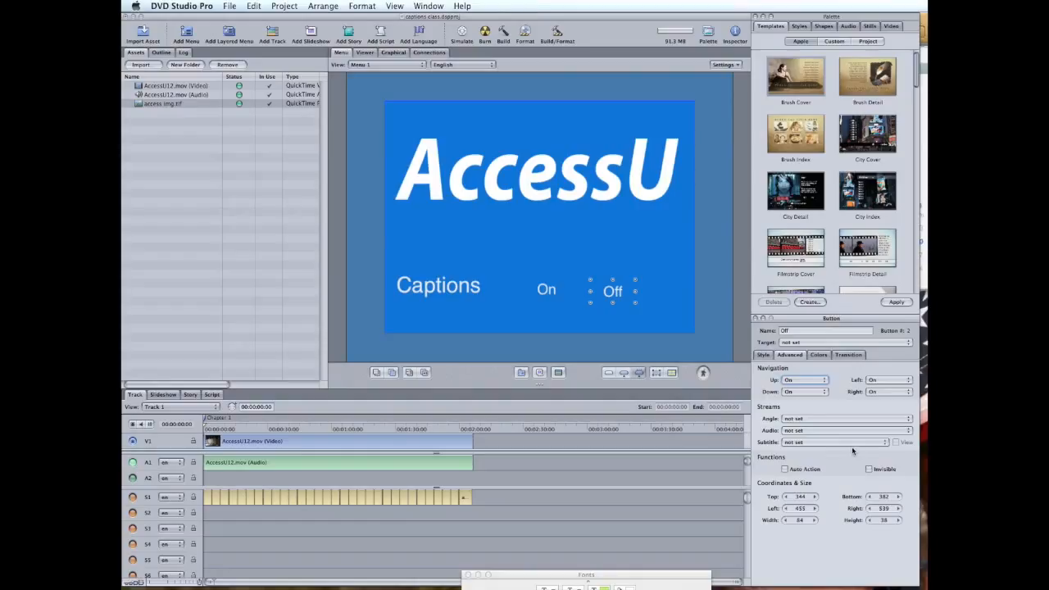
left_click(855, 442)
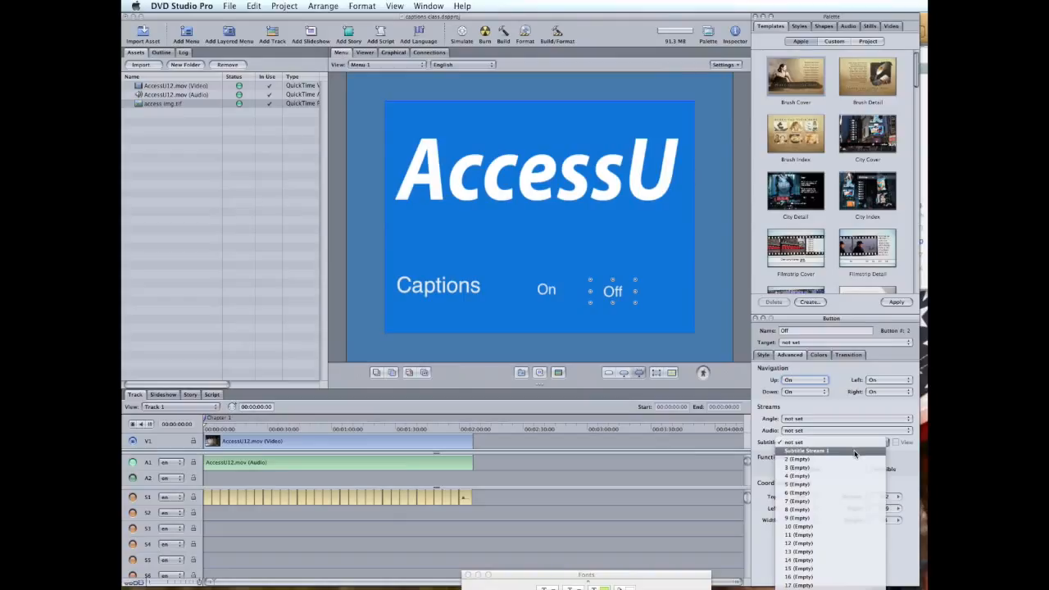
left_click(854, 452)
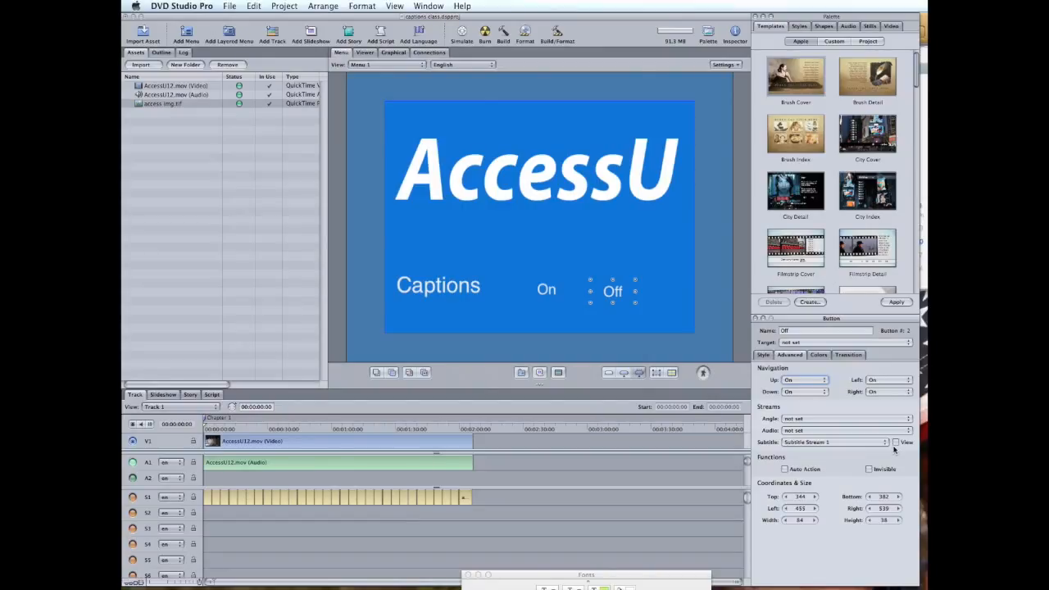
left_click(684, 310)
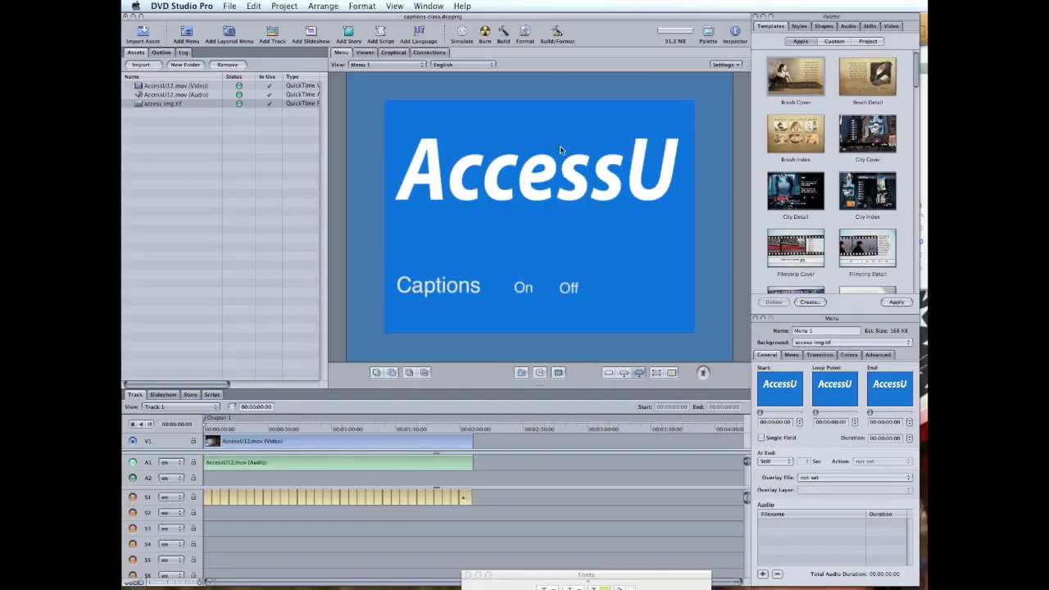
Step: Simulate the DVD, play the movie through the menu's On button and return to the menu
left_click(460, 36)
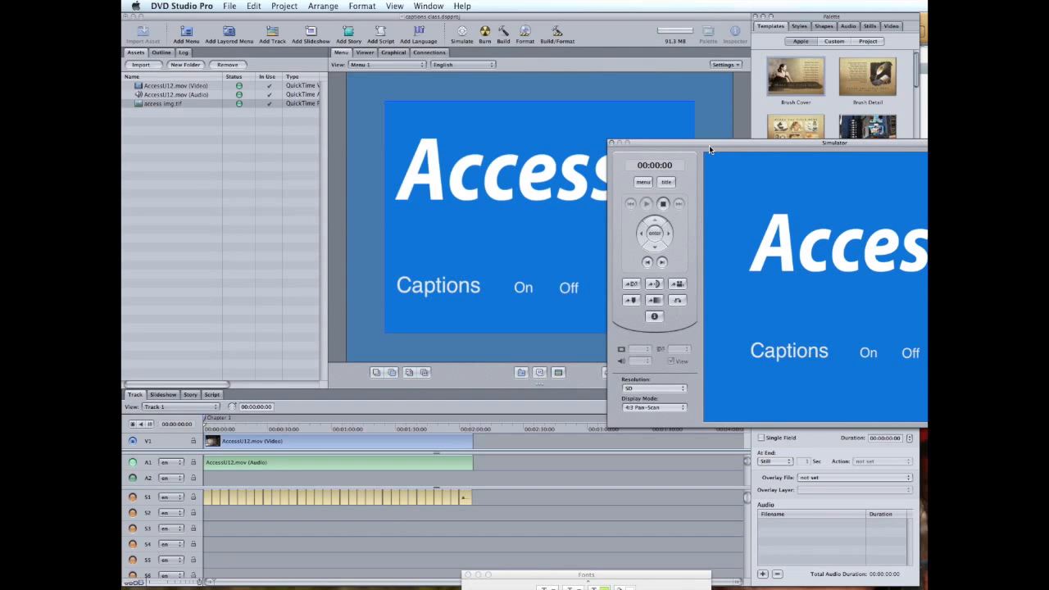
left_click_drag(709, 145, 464, 87)
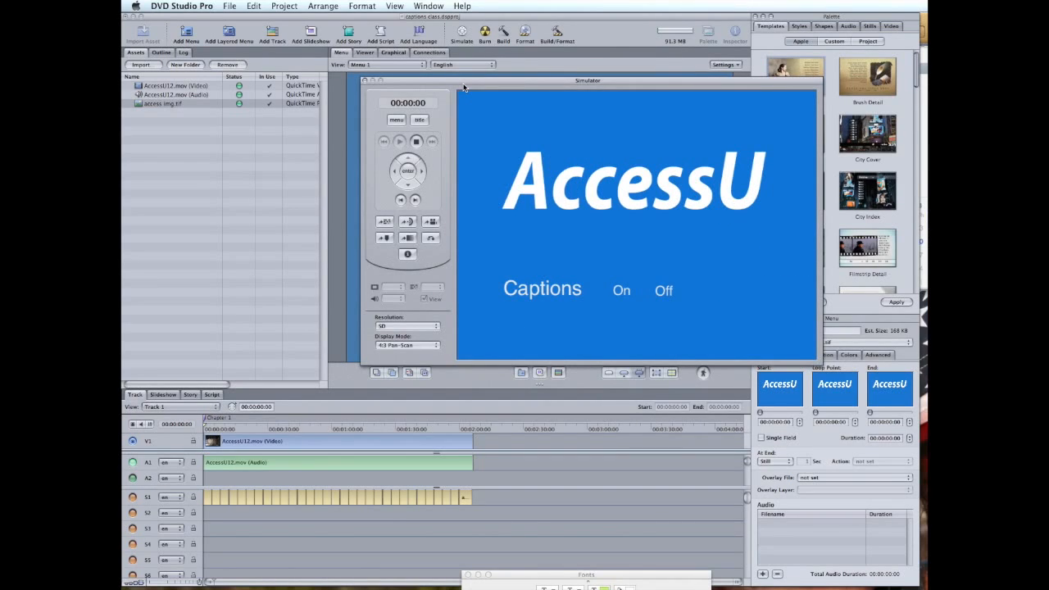
left_click(613, 291)
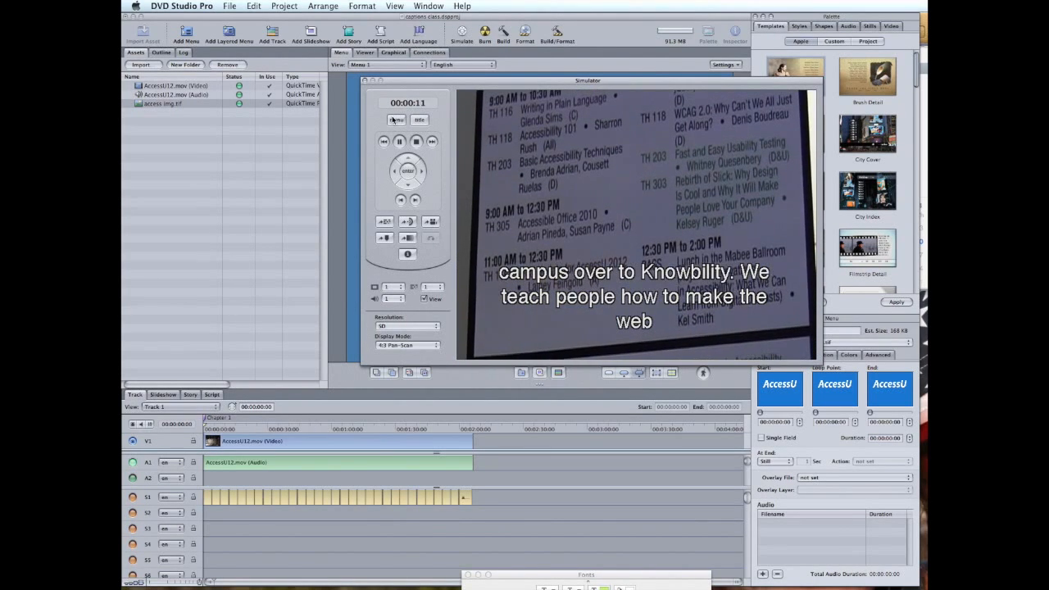
left_click(394, 120)
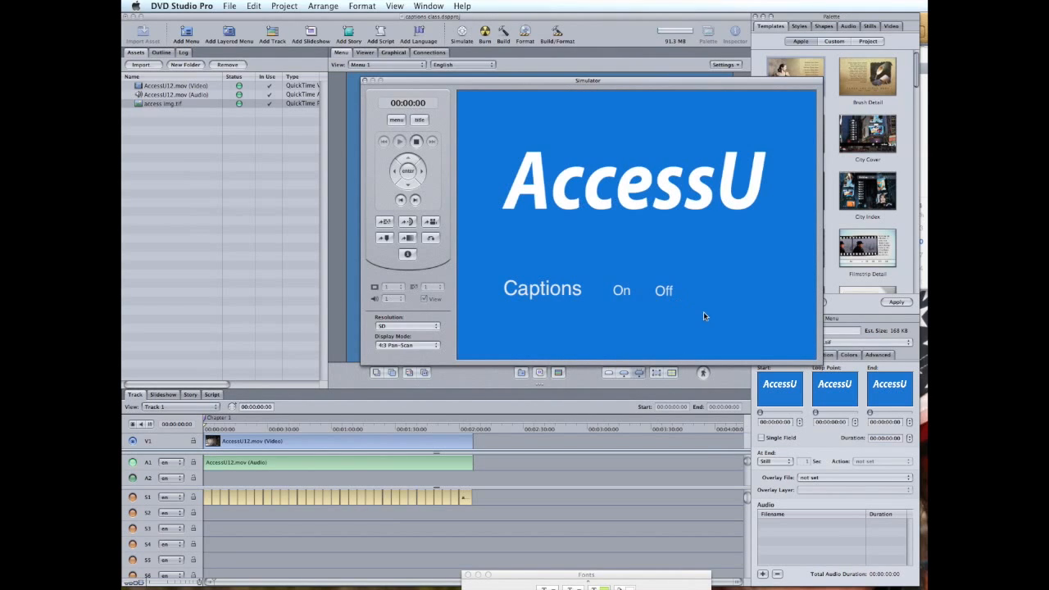
Step: Test the Off button and the On button again in the simulator, returning to the menu after each
left_click_drag(616, 80, 677, 175)
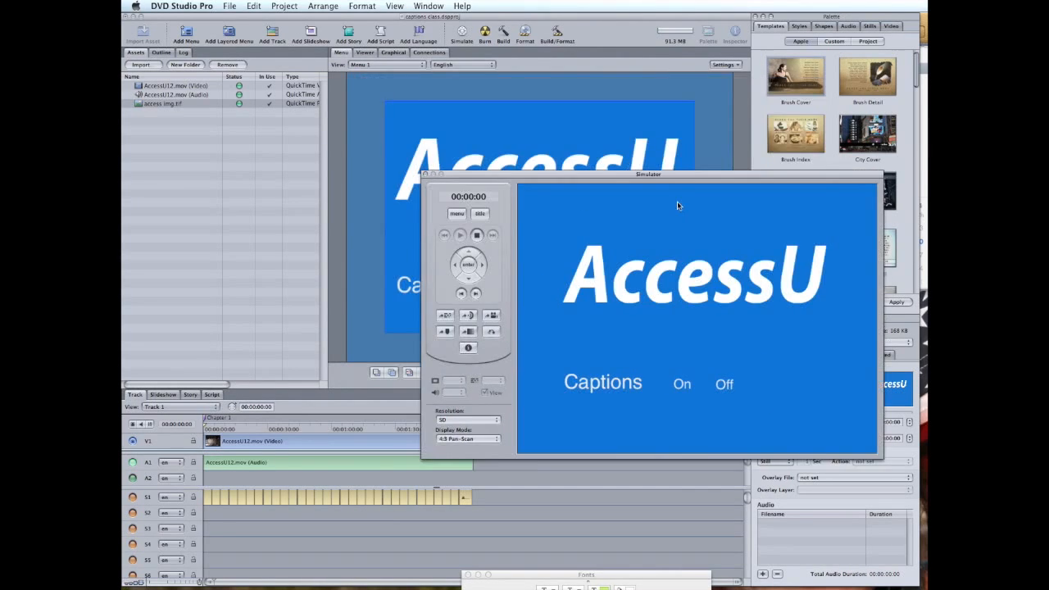
left_click(724, 385)
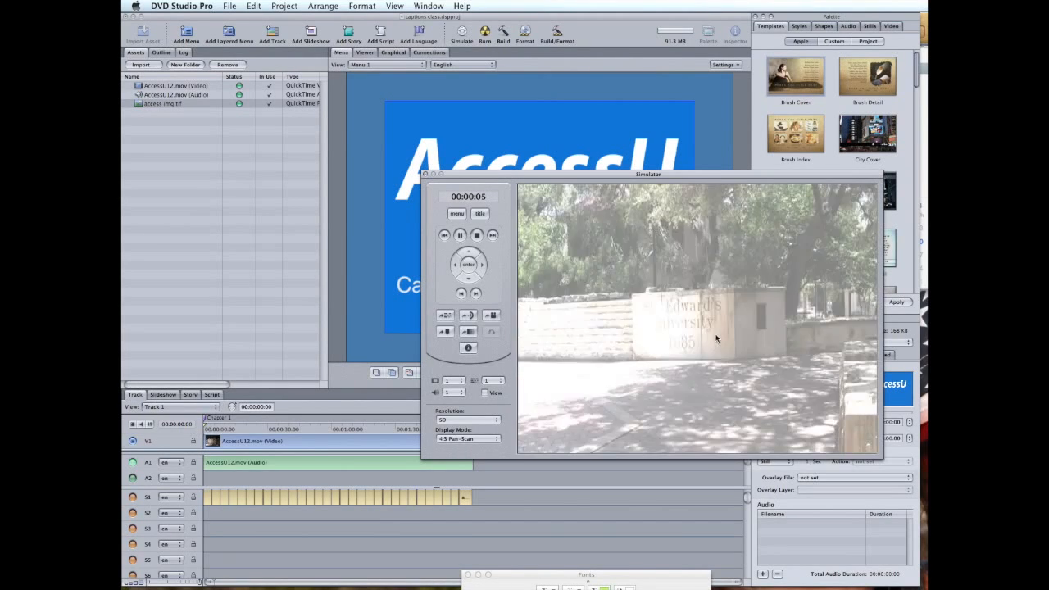
left_click(457, 214)
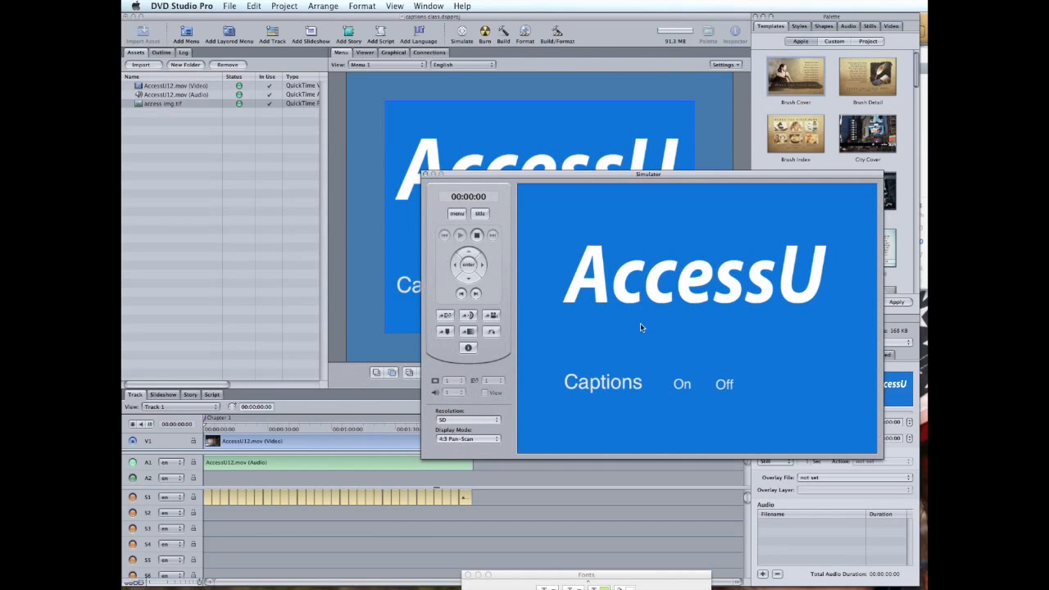
left_click(681, 385)
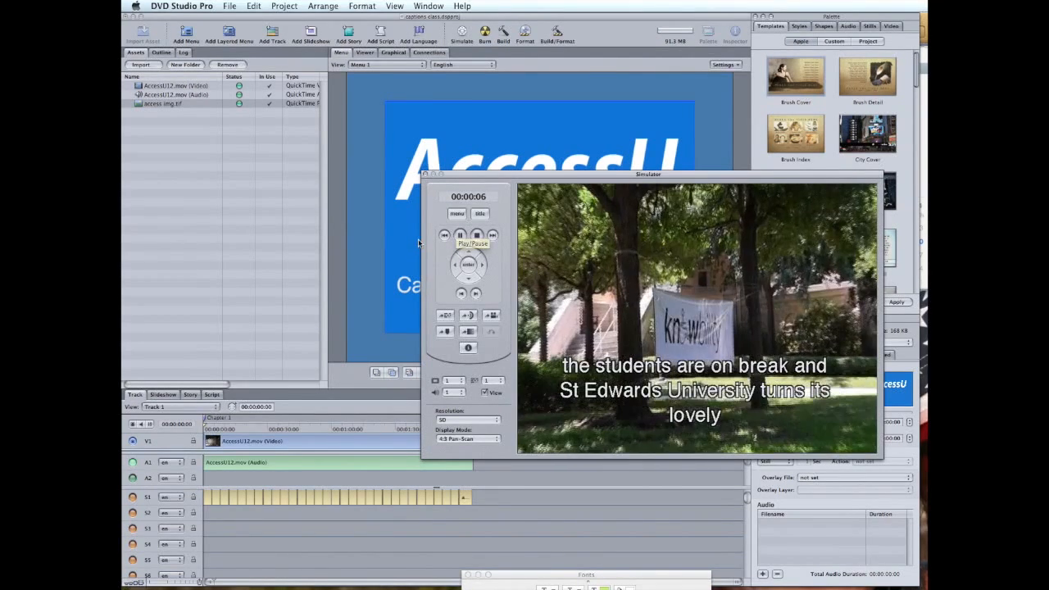
left_click(455, 216)
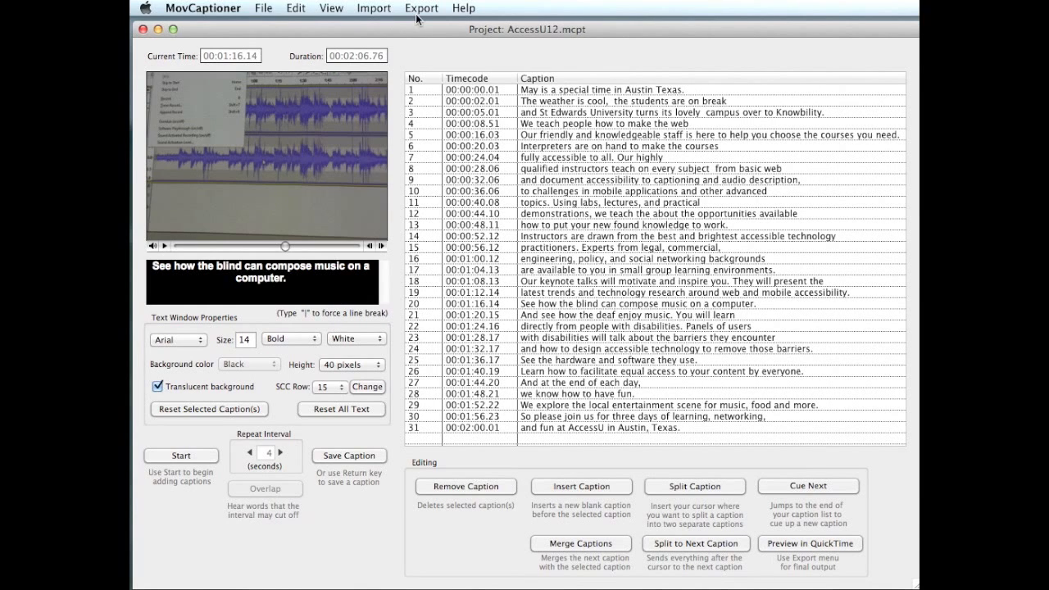
Step: Switch to MovCaptioner, export the AccessU12 captions as Embedded QuickTime and play the exported movie
left_click(440, 8)
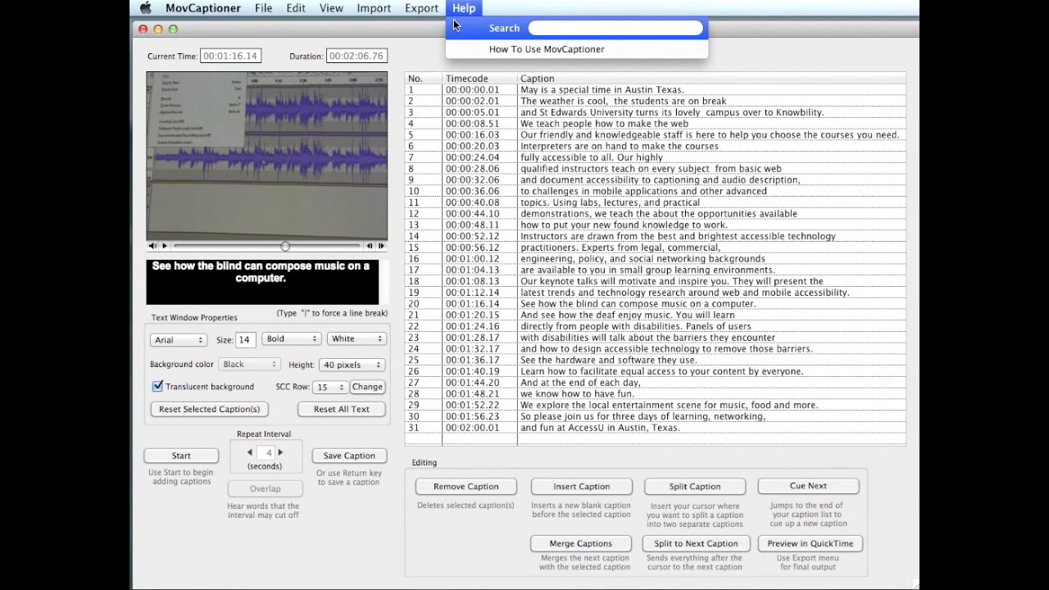
mouse_move(373, 12)
mouse_move(414, 11)
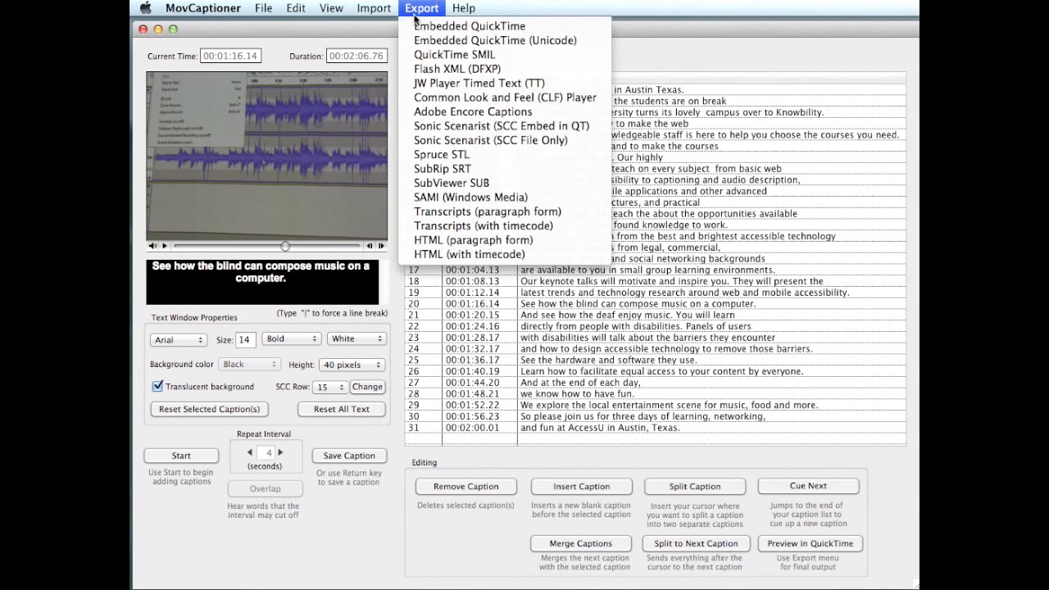
left_click(464, 27)
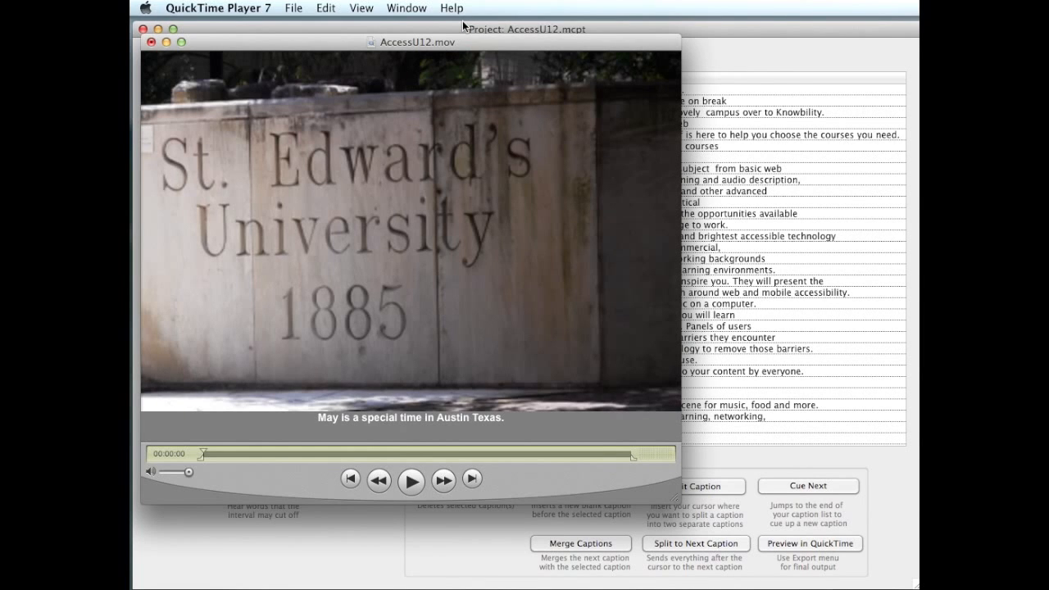
left_click(412, 481)
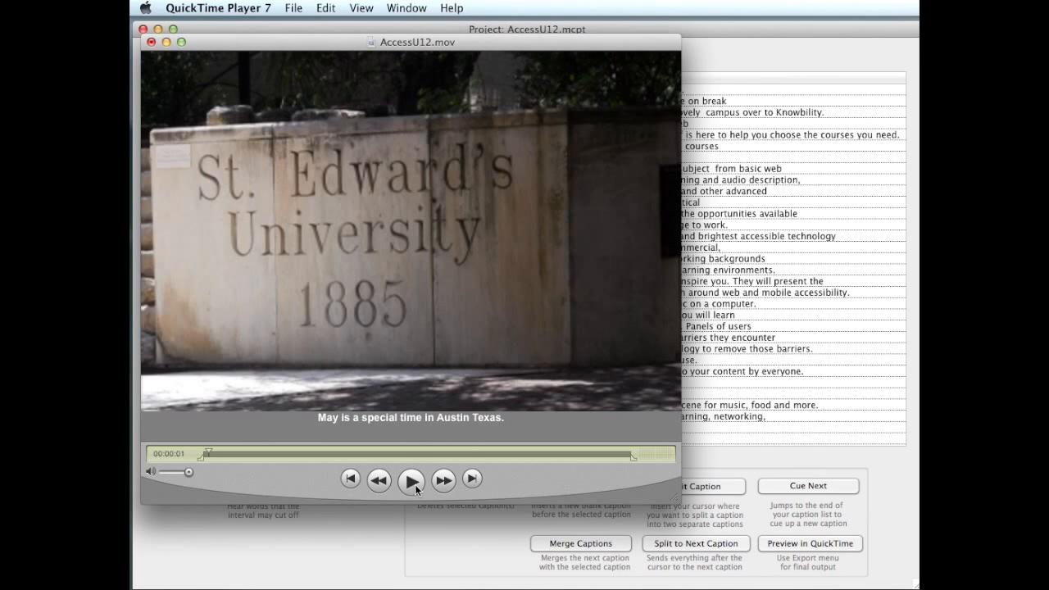